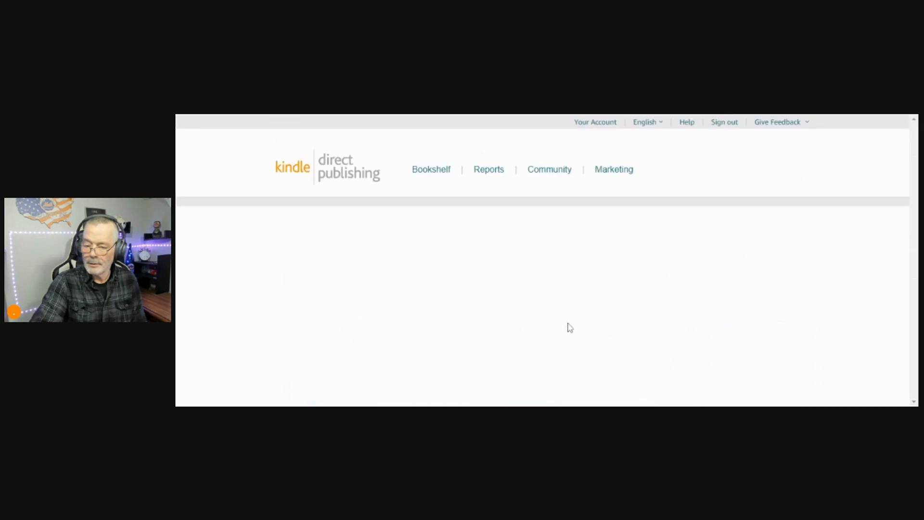
Enter "Handwriting Workbook" as the book title.
scroll(553, 307, "down", 1)
scroll(408, 301, "down", 1)
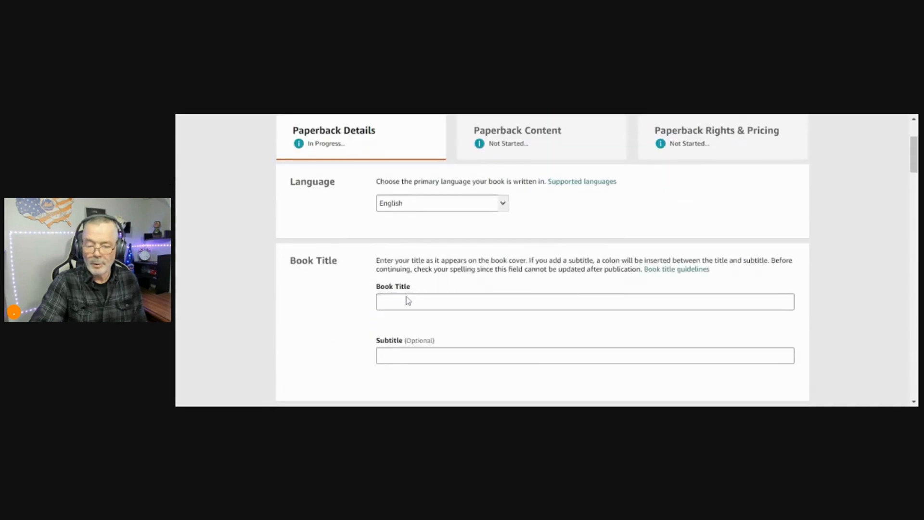
left_click(408, 302)
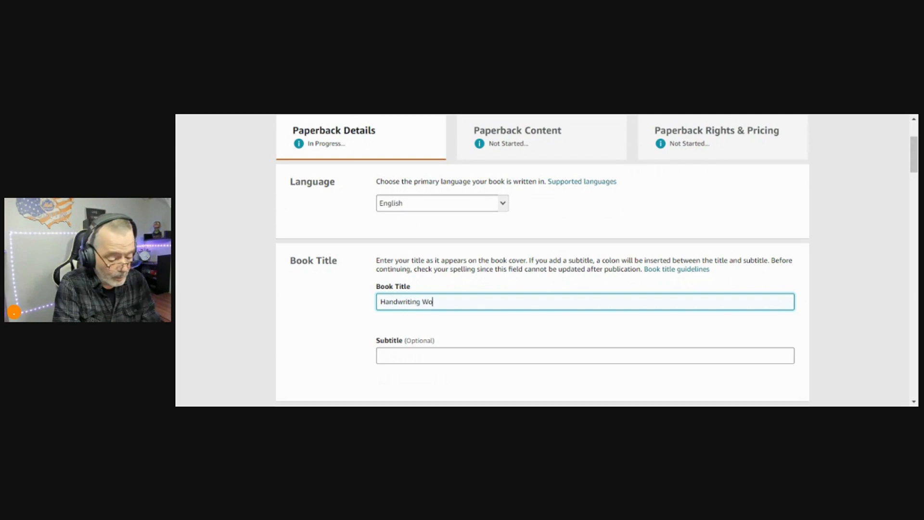
type("ook")
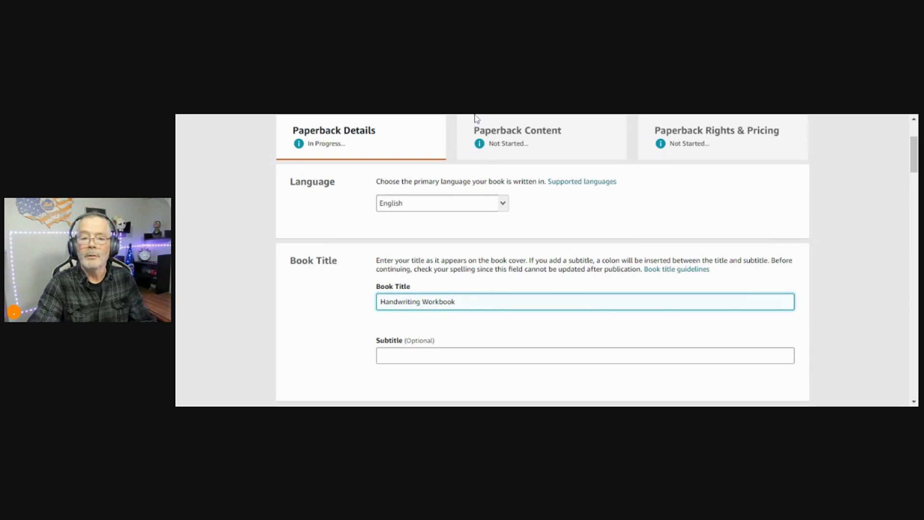
Switch to the competing Amazon listing and highlight its main title, "Handwriting Practice Paper for Kids".
key("alt+Tab")
scroll(475, 234, "up", 2)
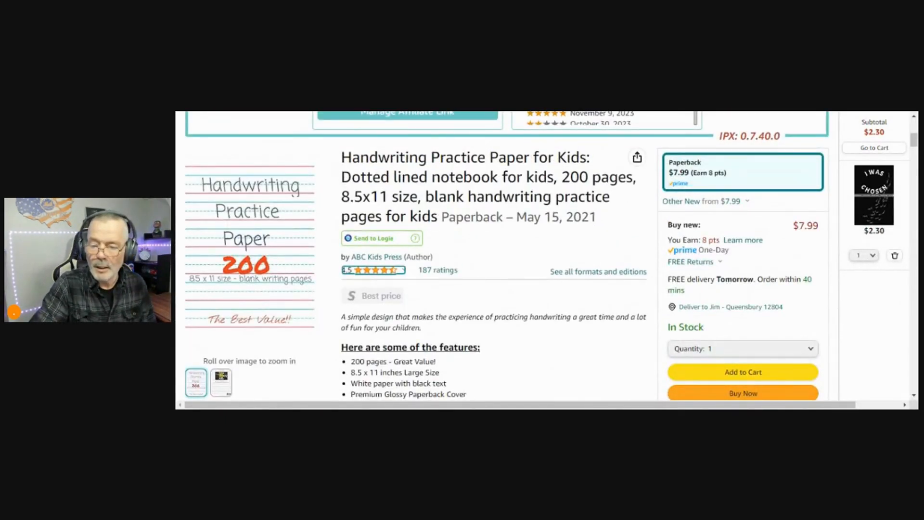
left_click_drag(342, 157, 585, 157)
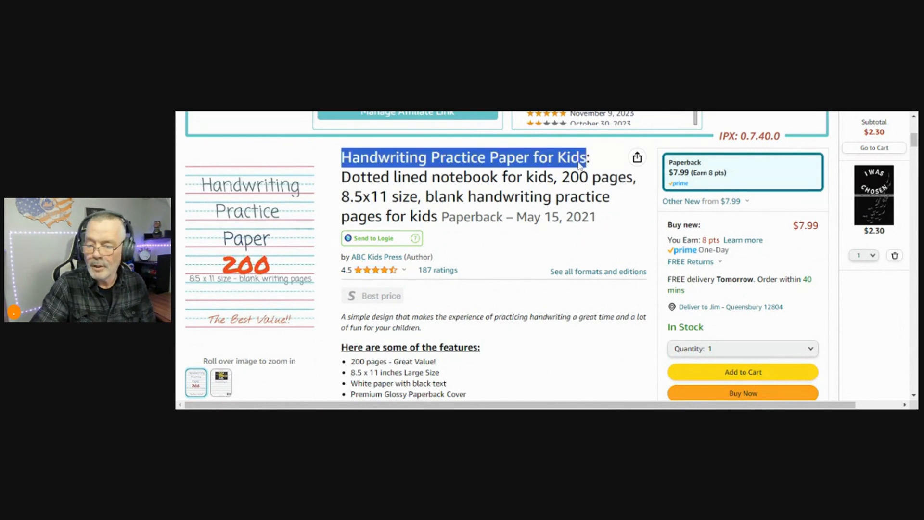
left_click(589, 114)
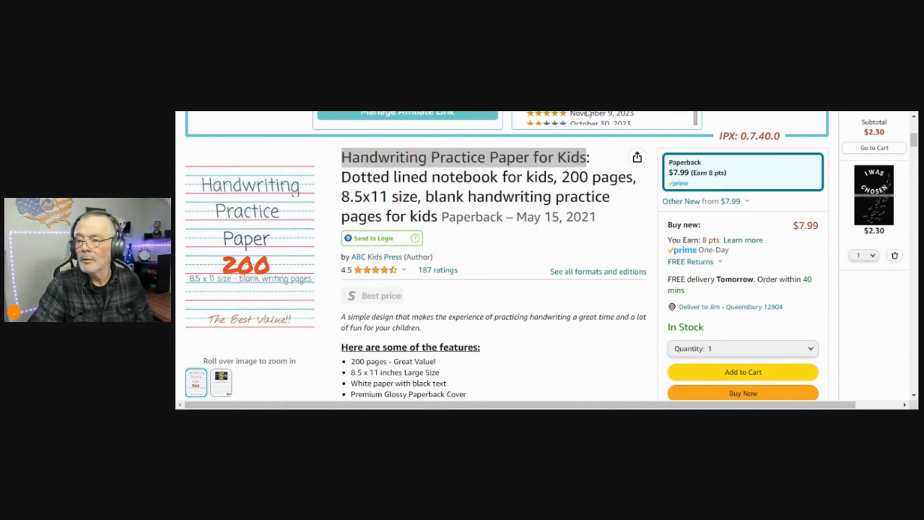
key("alt+Tab")
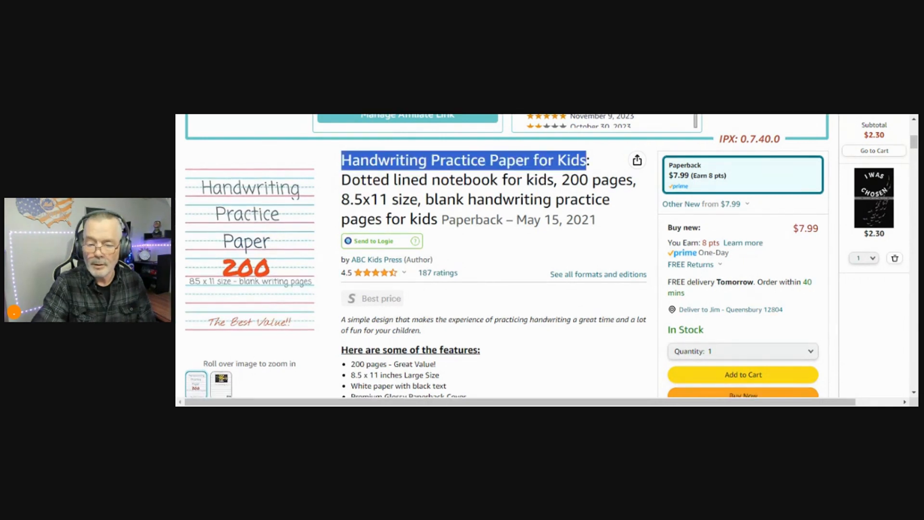
Copy the competing listing's subtitle, "Dotted lined notebook for kids, 200 pages, 8.5x11 size, blank handwriting practice pages for kids", into the book's Subtitle field.
left_click_drag(342, 180, 437, 220)
key("ctrl+c")
key("alt+Tab")
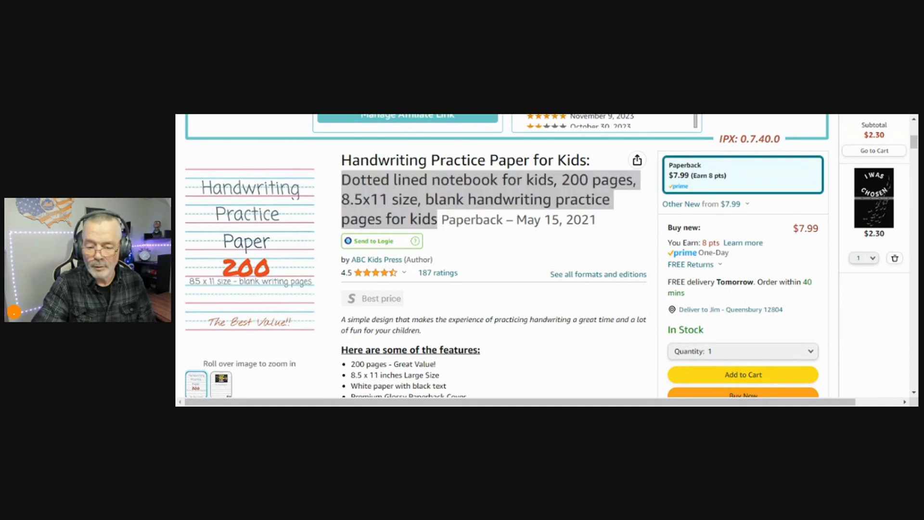
key("ctrl+v")
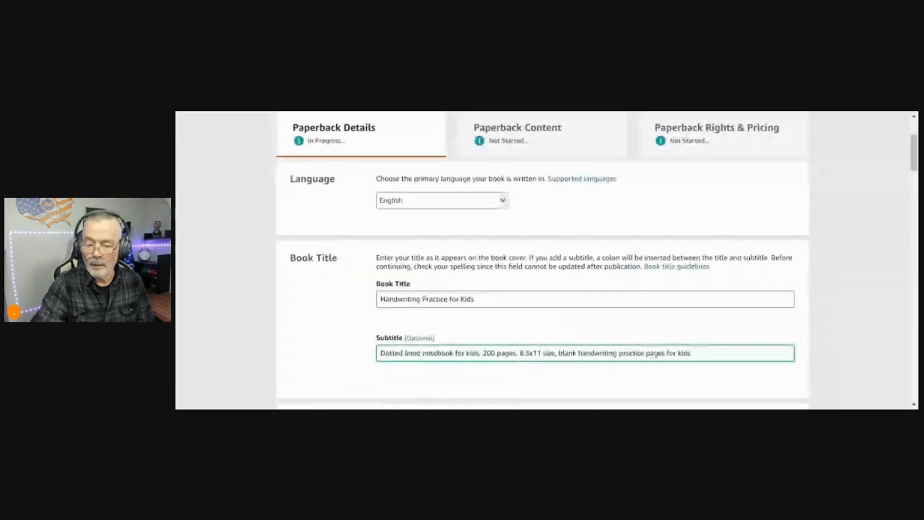
Fill in the primary author's first and last name.
scroll(422, 322, "down", 1)
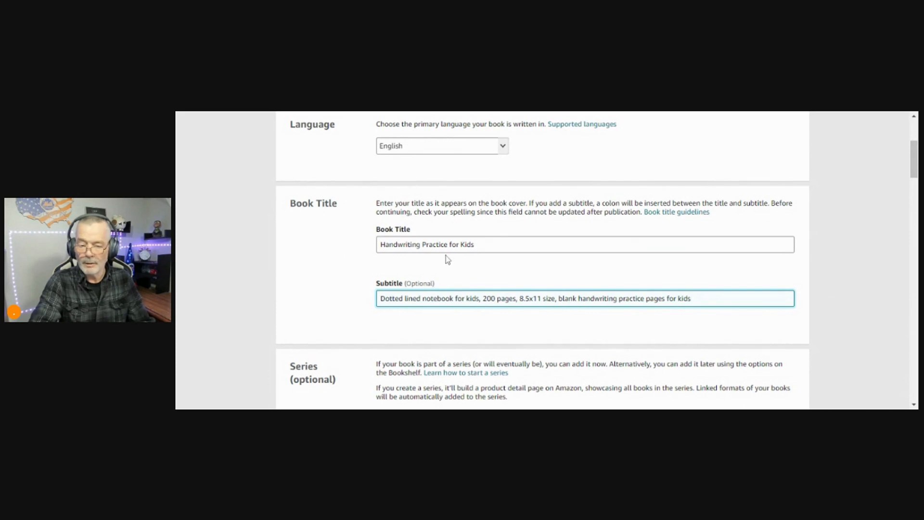
scroll(449, 262, "down", 3)
scroll(345, 263, "down", 3)
left_click(496, 285)
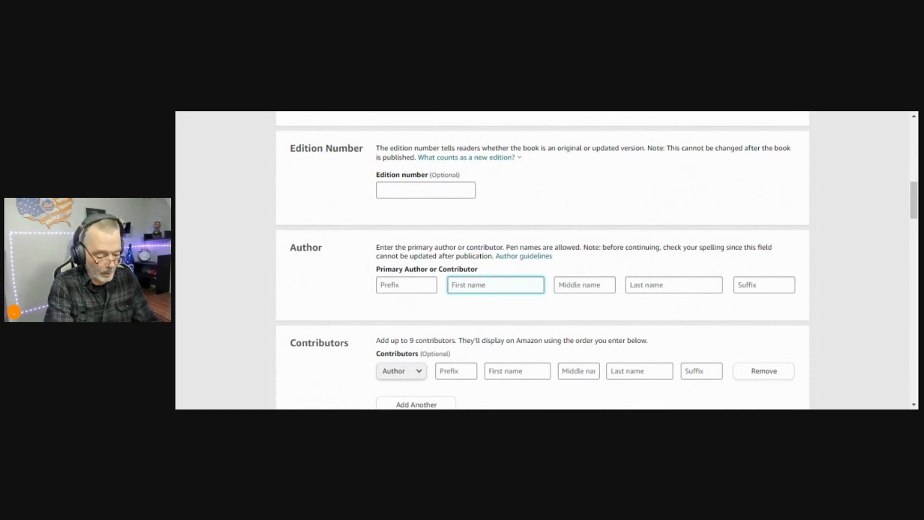
type("JT")
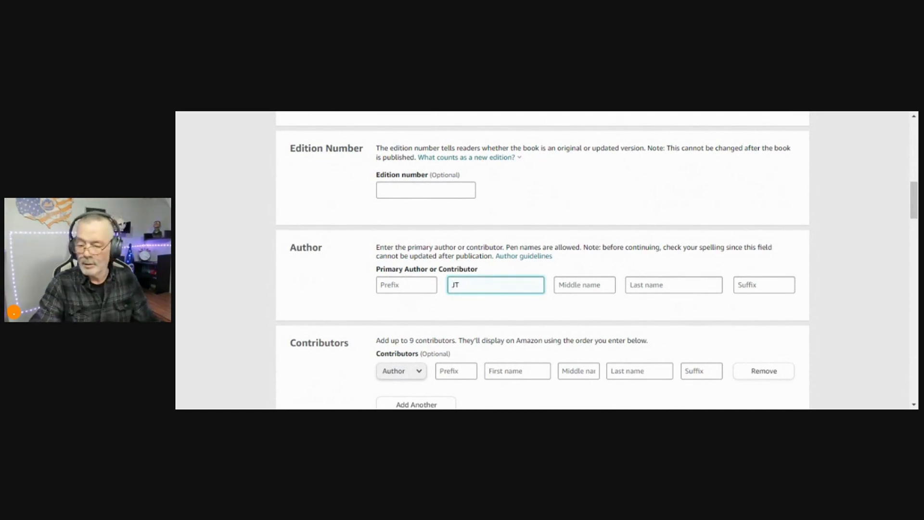
key("Tab")
key("Tab")
type("Mul")
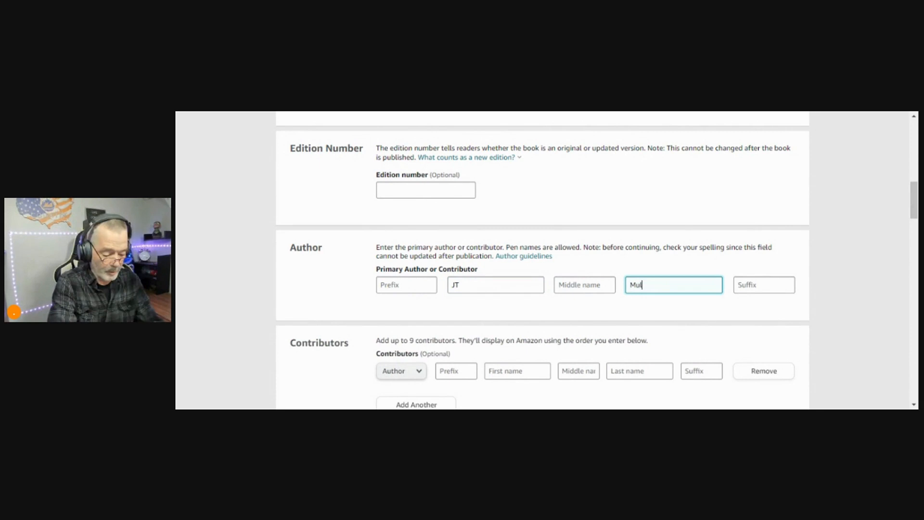
type("len")
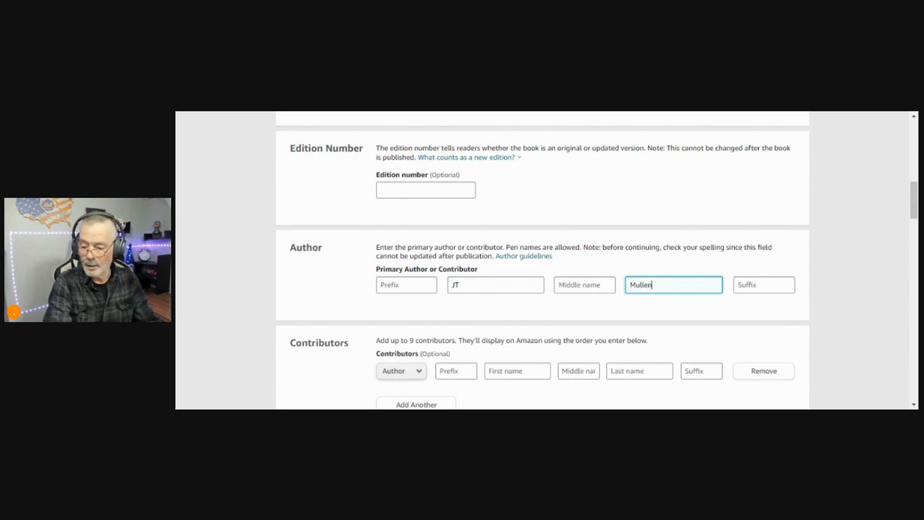
left_click(623, 310)
Paste the copied feature list into the book's description.
scroll(522, 313, "down", 3)
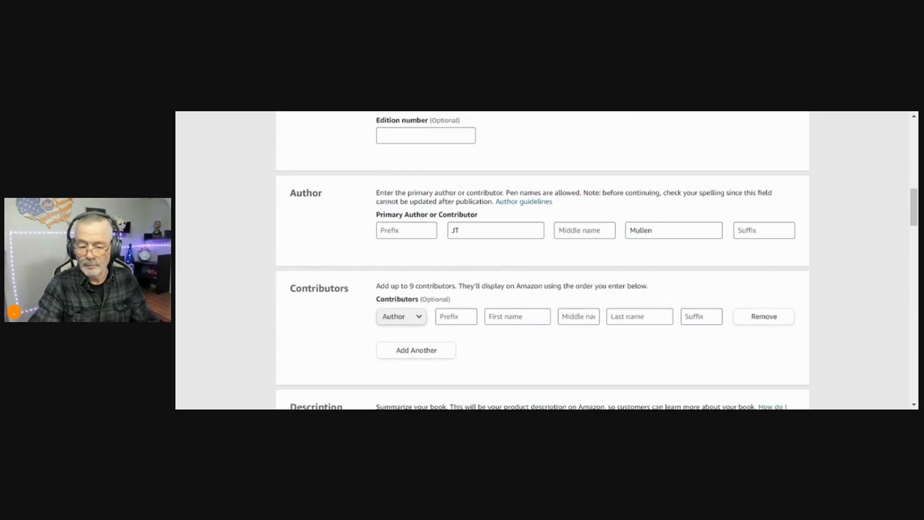
scroll(346, 288, "down", 2)
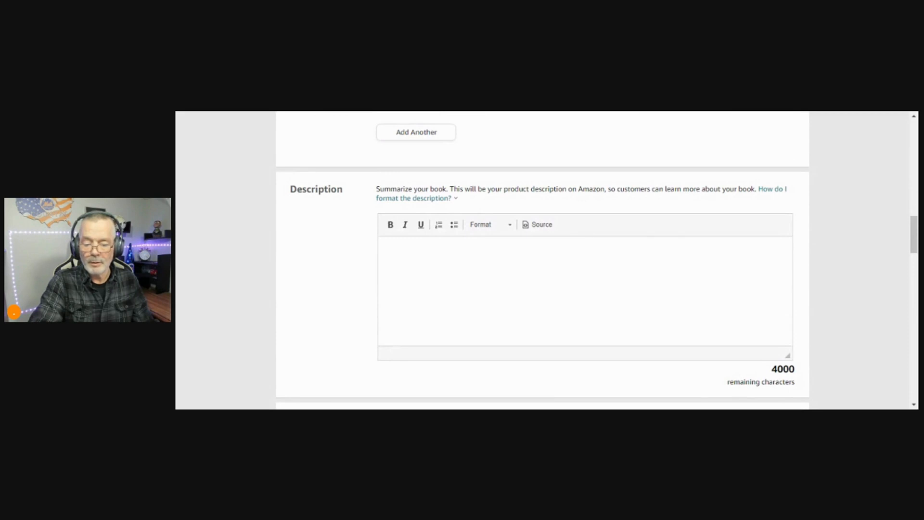
left_click(390, 252)
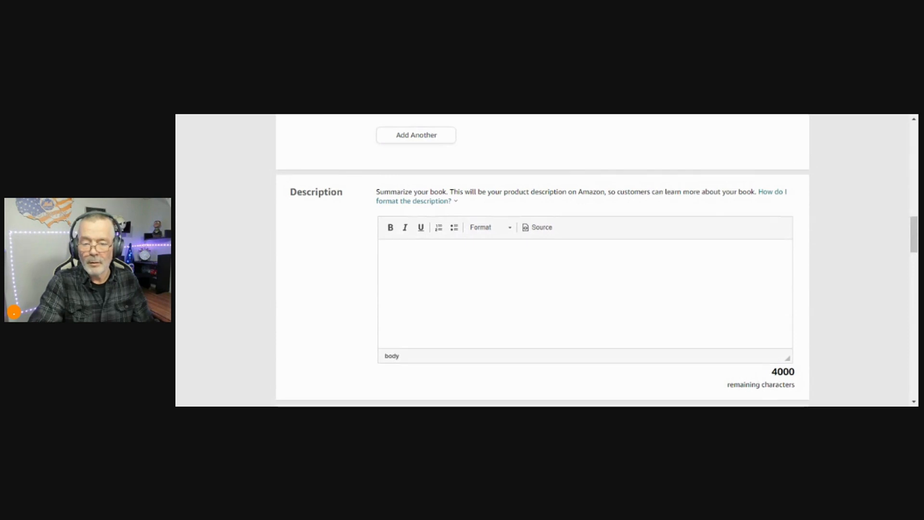
key("ctrl+v")
scroll(582, 294, "up", 10)
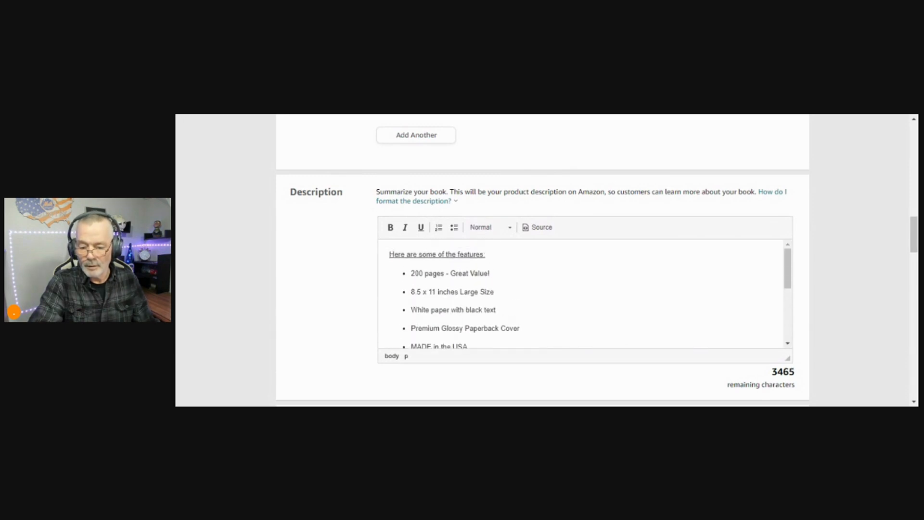
Shorten the description's heading to "Here are some features:" and change the 200 pages bullet's wording to "Plenty Of Practice".
scroll(583, 294, "down", 5)
scroll(582, 293, "up", 3)
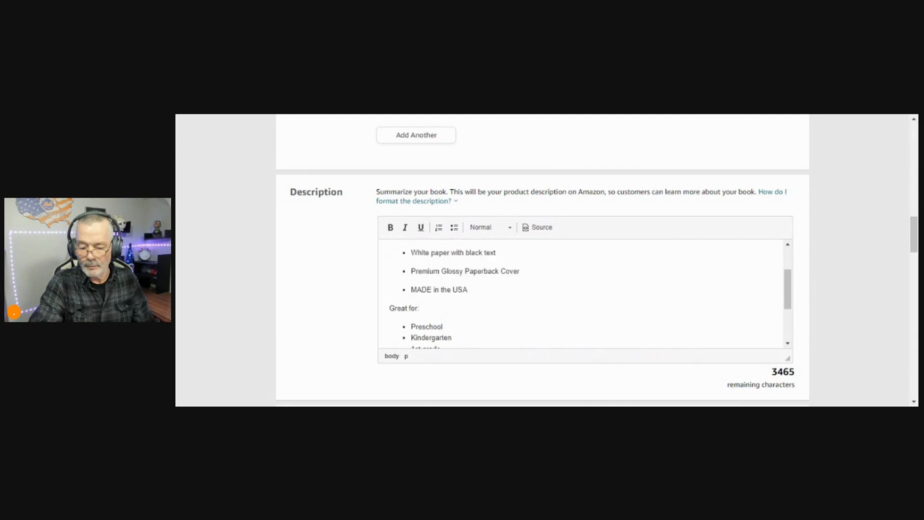
left_click_drag(443, 309, 490, 328)
key("BackSpace")
key("BackSpace")
key("BackSpace")
type("Plenty Of Practice")
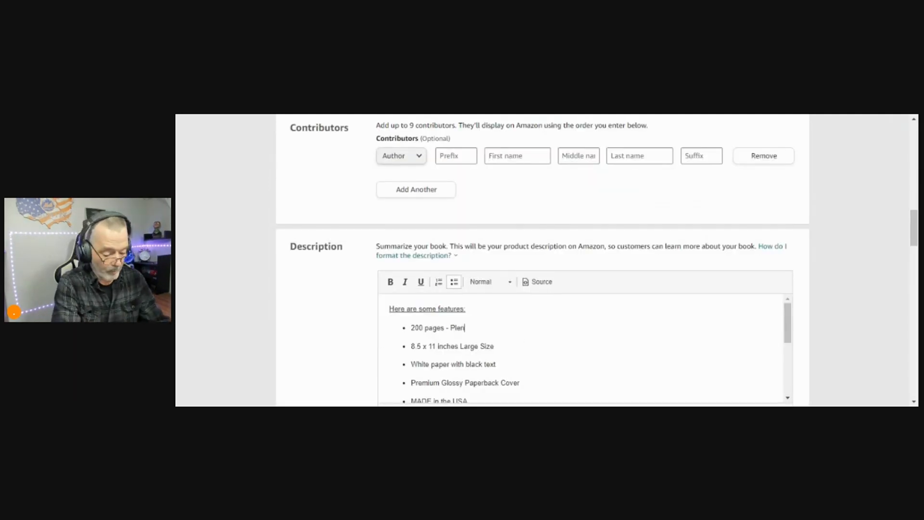
Replace the description's closing sentence with "Get yours today and help that little one with their penmanship".
scroll(583, 313, "down", 5)
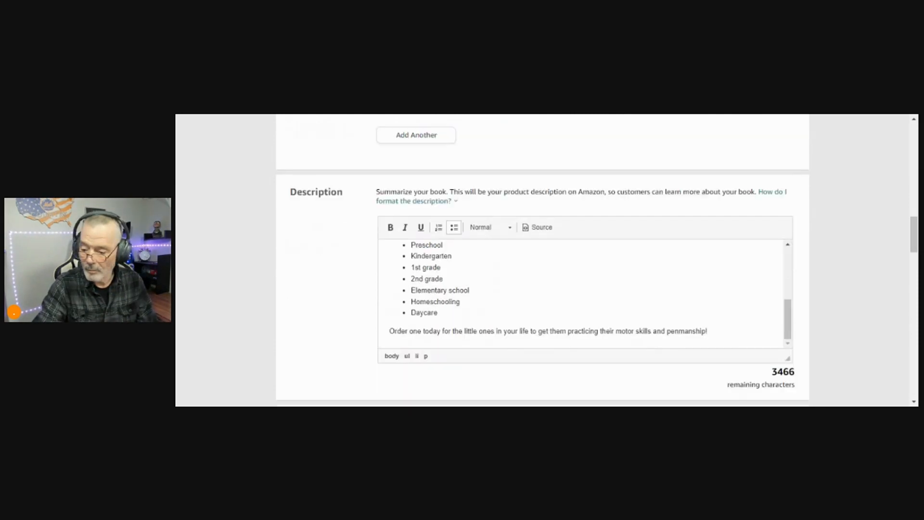
left_click_drag(708, 331, 389, 332)
type("Get yours today and help that little one with their penmanship")
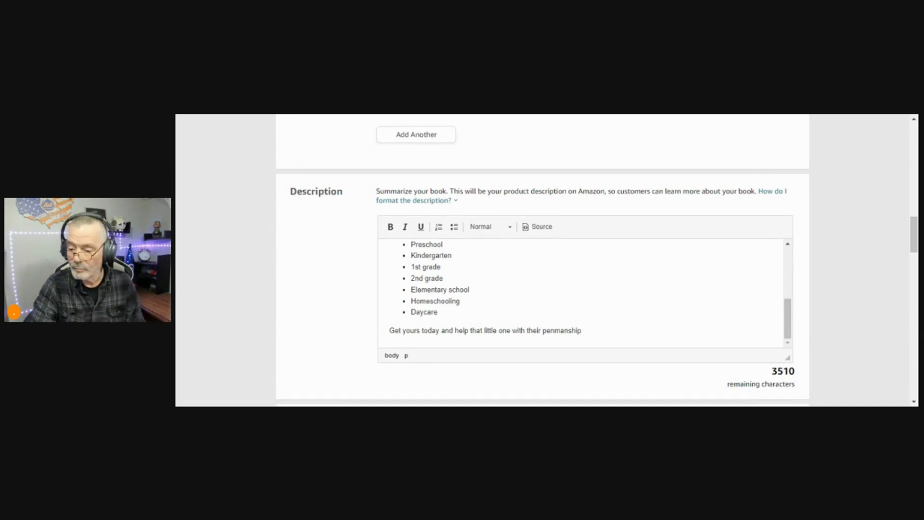
Declare ownership of the copyright and publishing rights, and answer No to sexually explicit images or title.
scroll(582, 289, "down", 5)
left_click(382, 204)
scroll(381, 204, "down", 1)
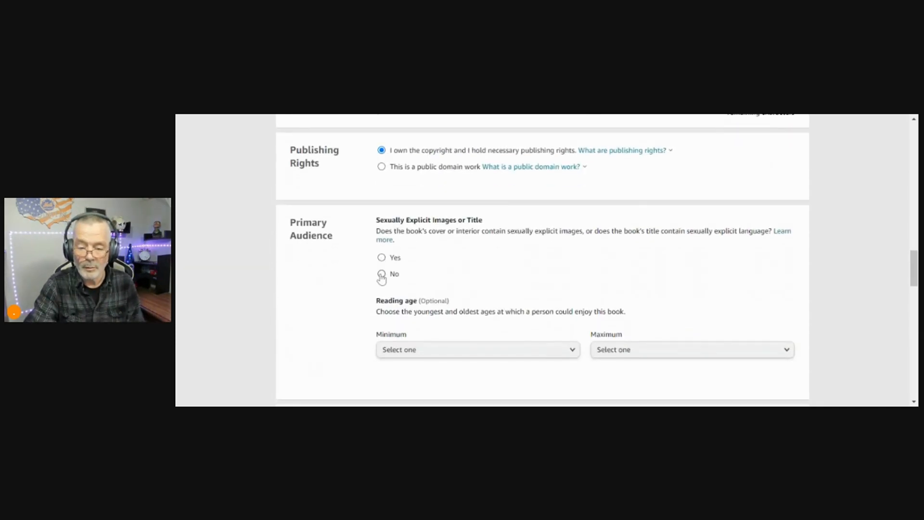
left_click(382, 275)
Set the minimum reading age to 3 and choose a maximum reading age.
scroll(393, 267, "down", 2)
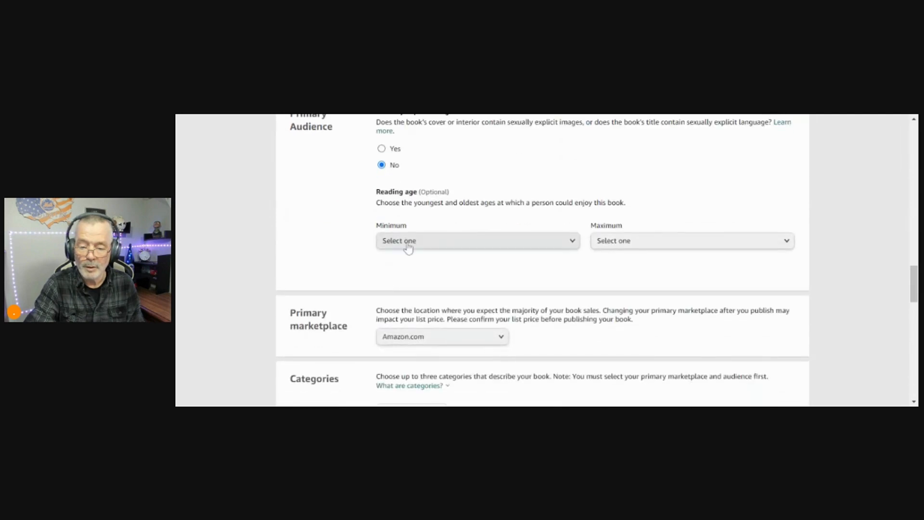
left_click(569, 241)
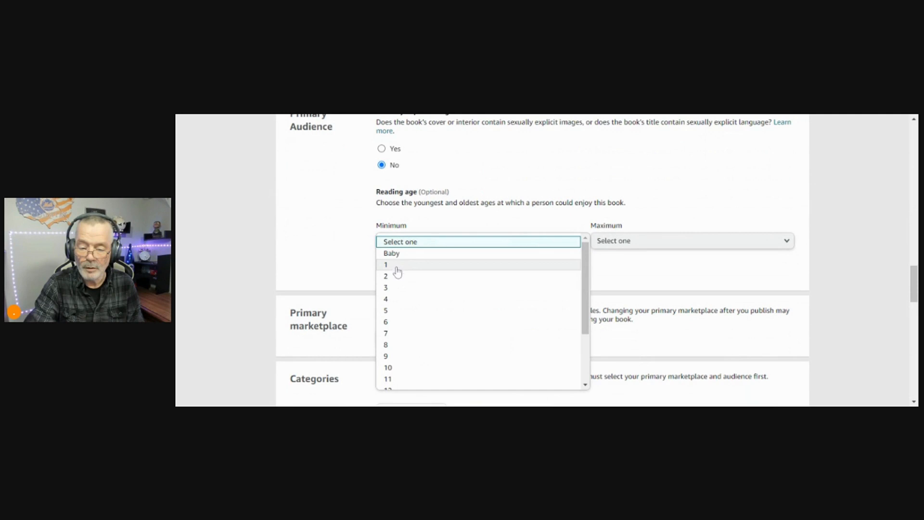
left_click(396, 289)
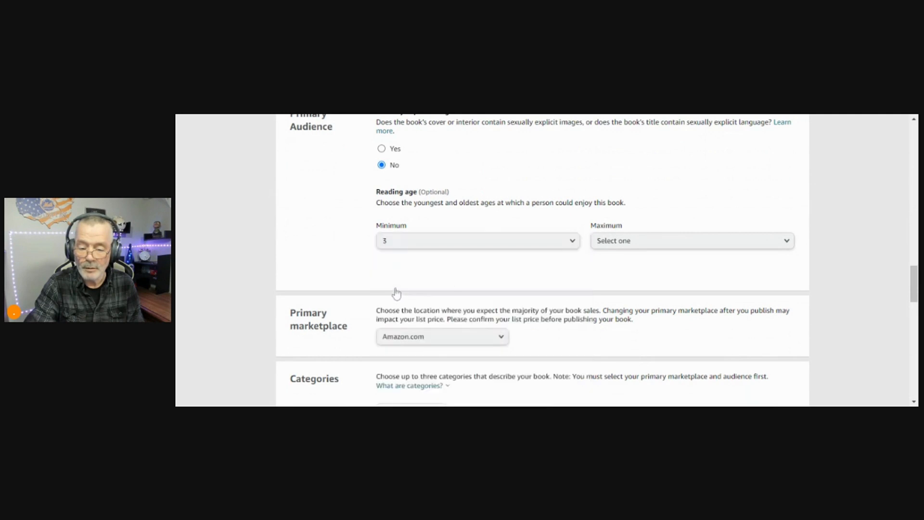
left_click(680, 245)
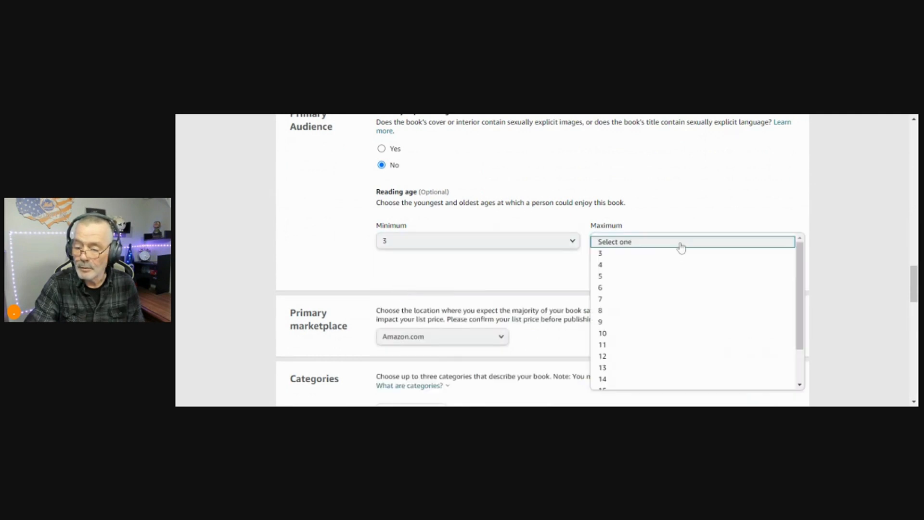
scroll(611, 379, "down", 2)
left_click(609, 380)
Switch to Book Bolt and examine the competing handwriting practice book's listing details.
scroll(605, 361, "down", 4)
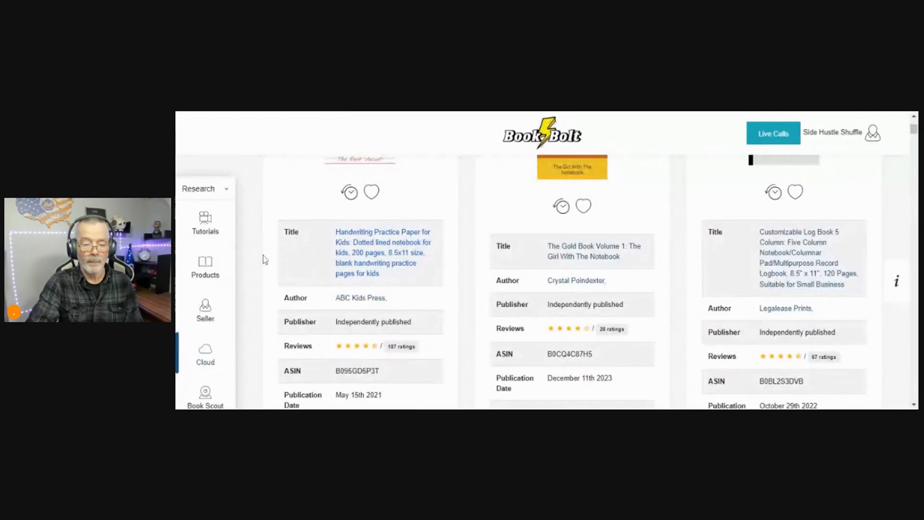
scroll(207, 260, "down", 3)
scroll(208, 289, "down", 2)
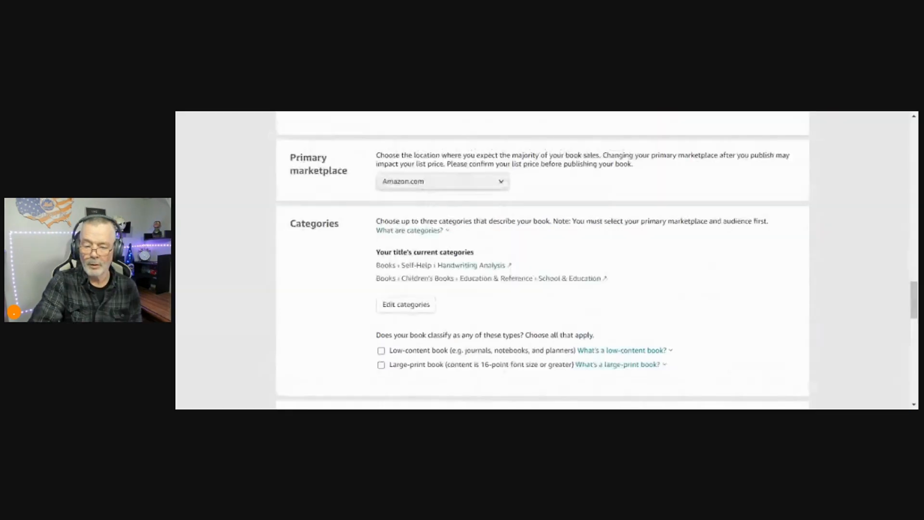
Review the categories, keywords, publication date and release date, and save the paperback details to continue to the content page.
scroll(437, 295, "down", 1)
scroll(437, 294, "up", 3)
scroll(437, 295, "down", 3)
scroll(437, 294, "up", 2)
scroll(438, 295, "up", 2)
scroll(387, 360, "down", 4)
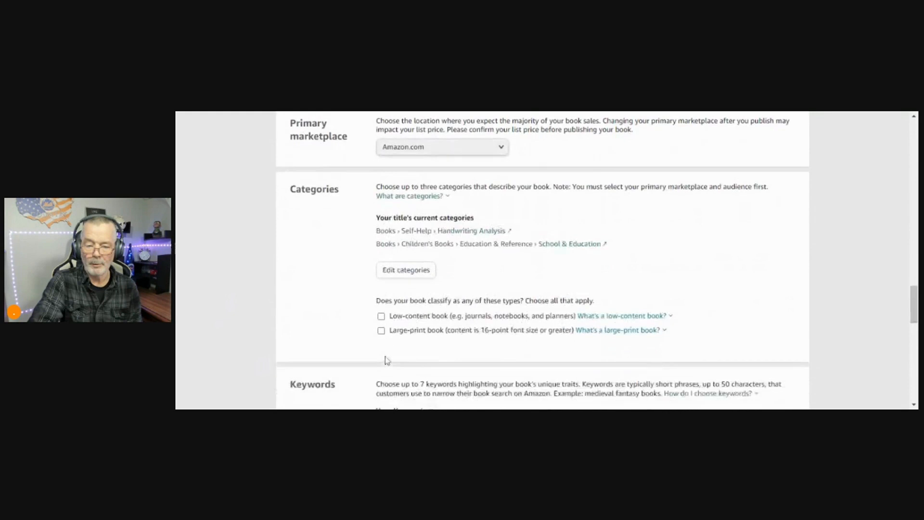
scroll(387, 360, "down", 4)
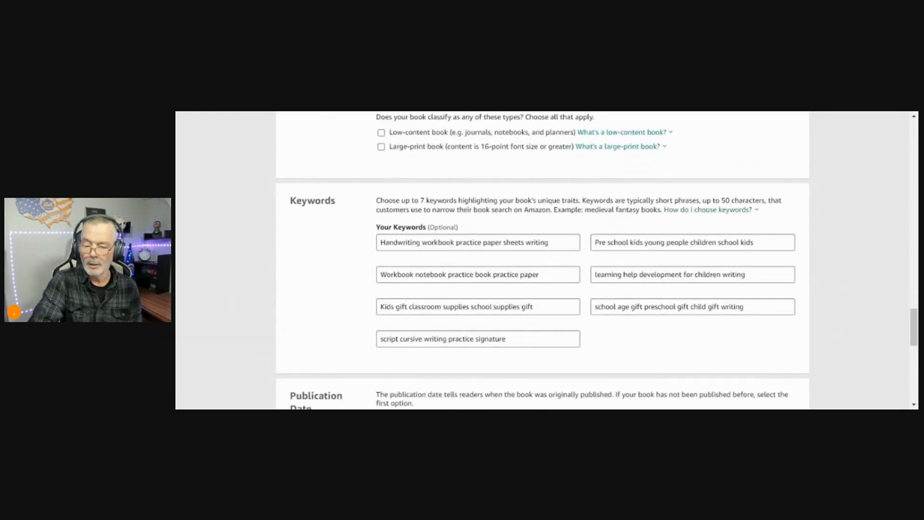
scroll(576, 347, "down", 2)
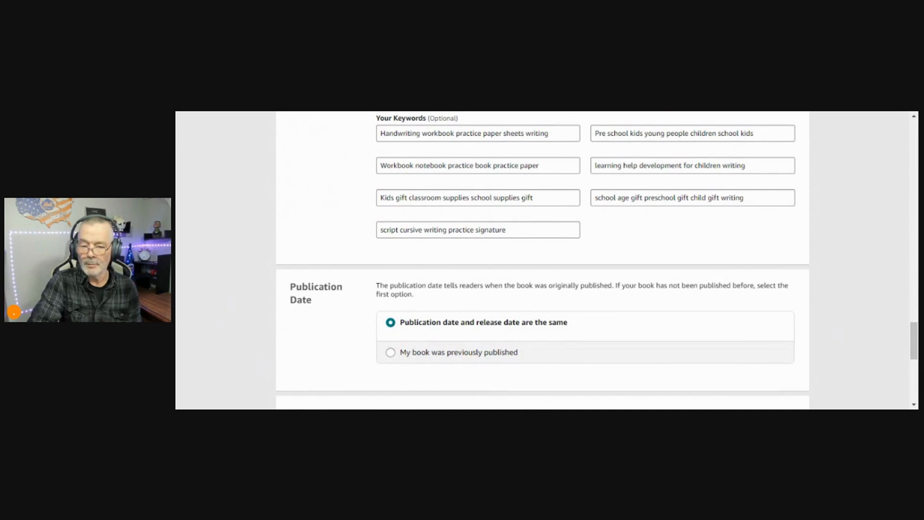
scroll(452, 260, "down", 1)
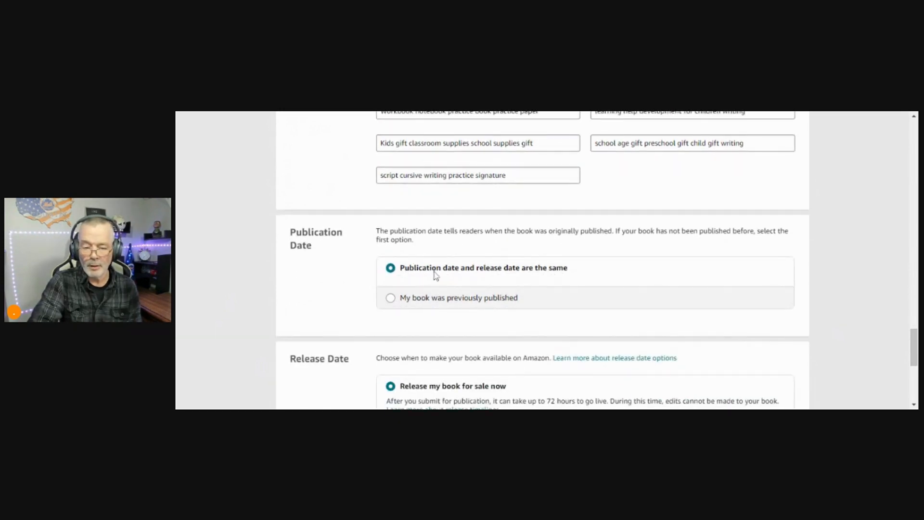
scroll(436, 274, "down", 3)
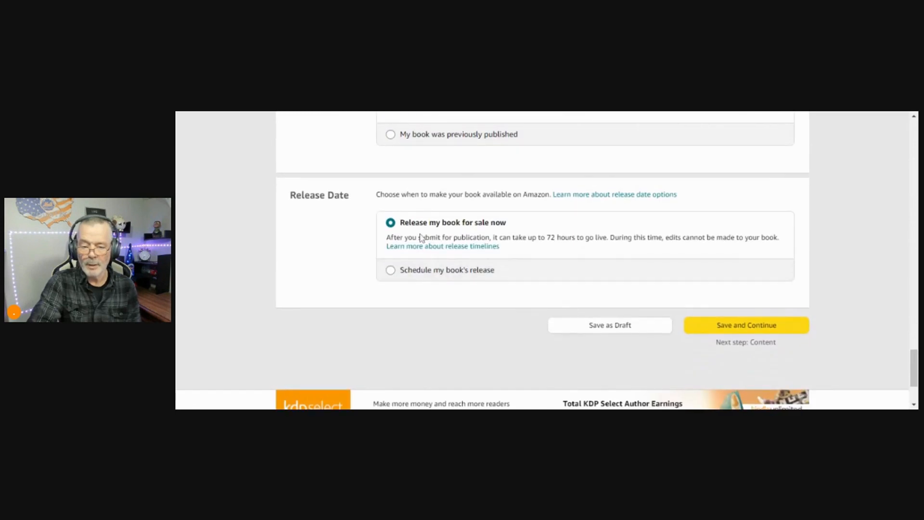
left_click(742, 328)
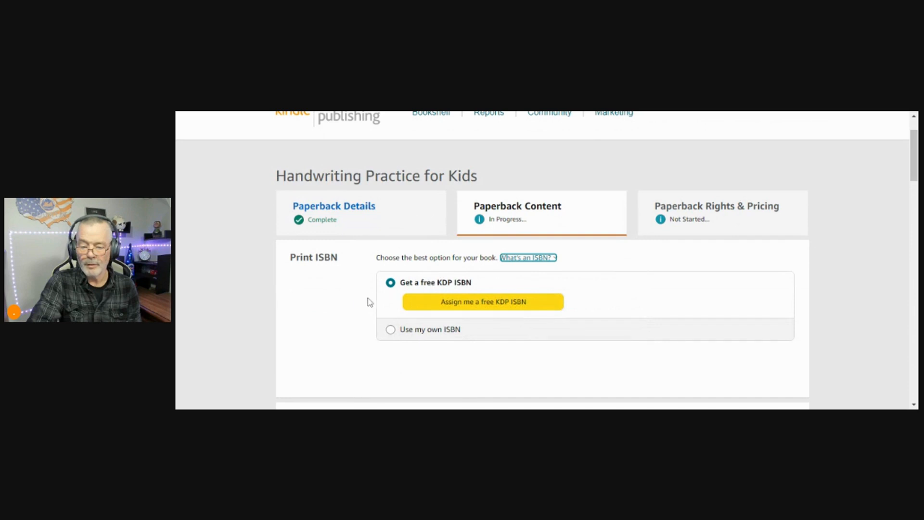
Set the paperback's trim size to 8.5 x 11 in and its bleed setting to Bleed (PDF only).
scroll(358, 304, "down", 2)
scroll(358, 304, "down", 1)
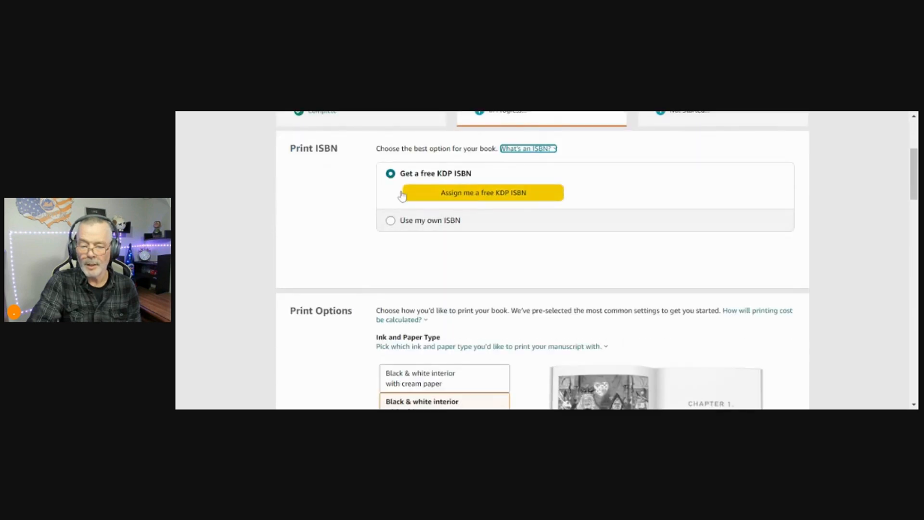
scroll(350, 250, "down", 1)
scroll(350, 250, "down", 2)
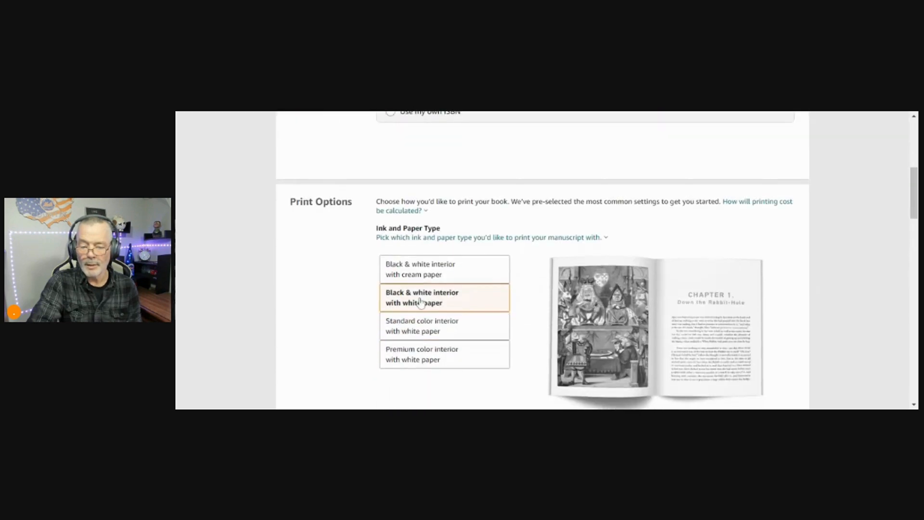
scroll(370, 314, "down", 3)
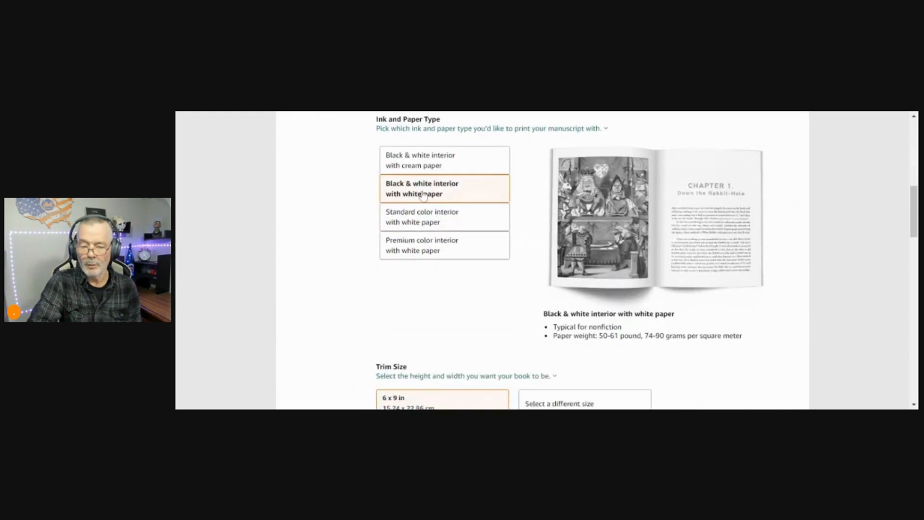
scroll(355, 235, "down", 1)
scroll(351, 241, "down", 3)
scroll(385, 243, "down", 2)
left_click(552, 244)
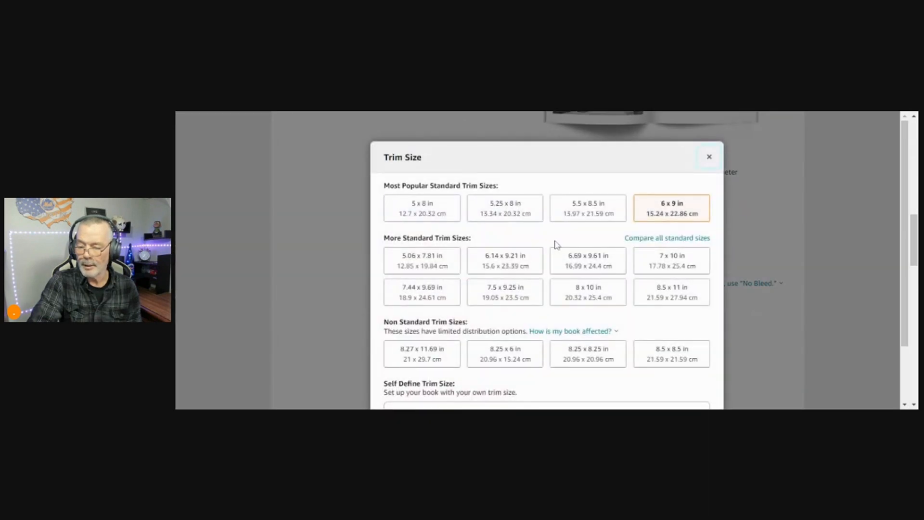
left_click(671, 292)
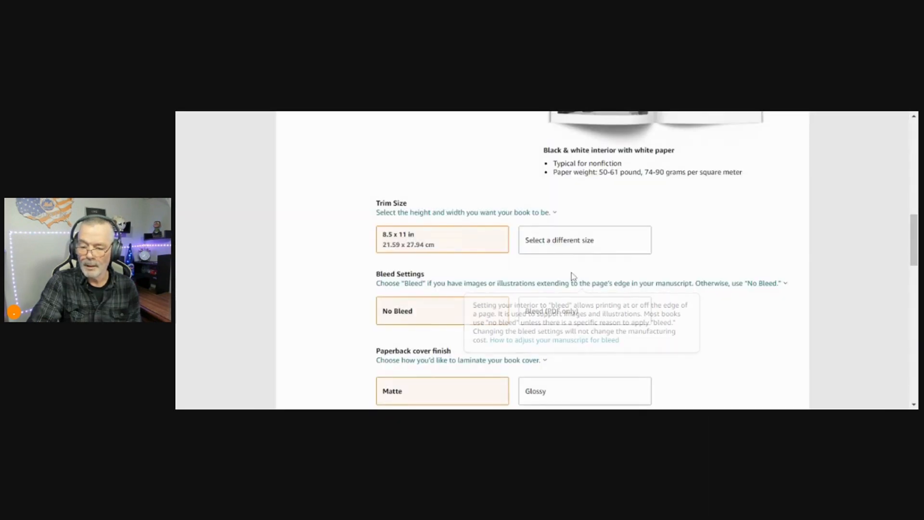
left_click(553, 315)
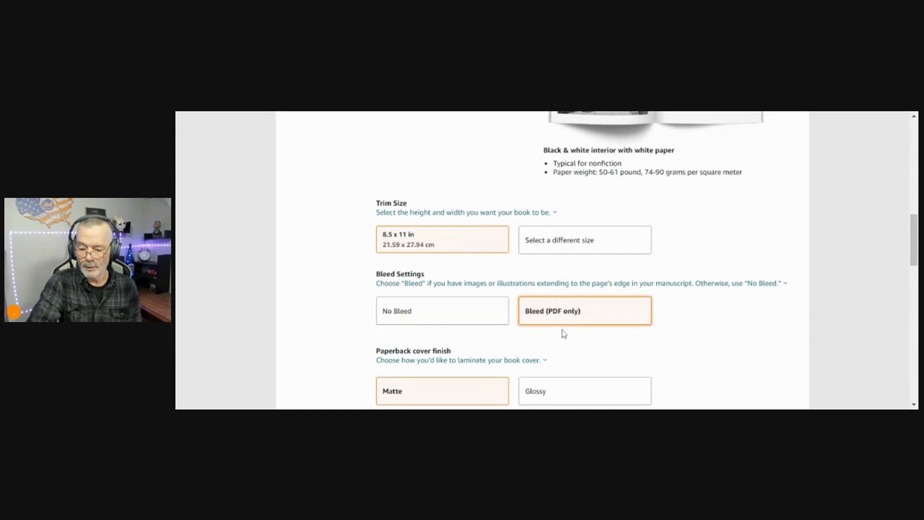
Upload the manuscript file "Paperback Interior (Handwriting_Workbook) 8_5X11 200 pages Bleed CMYK.pdf".
scroll(555, 328, "down", 2)
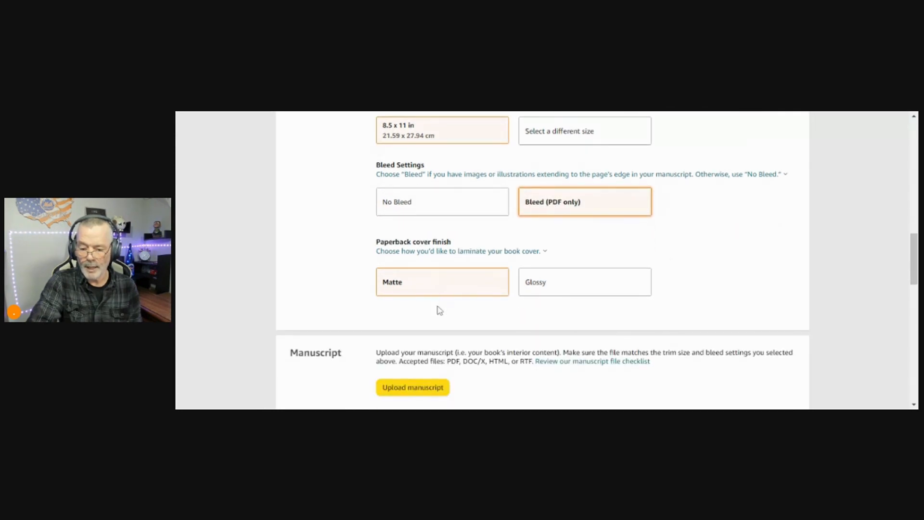
scroll(440, 310, "down", 2)
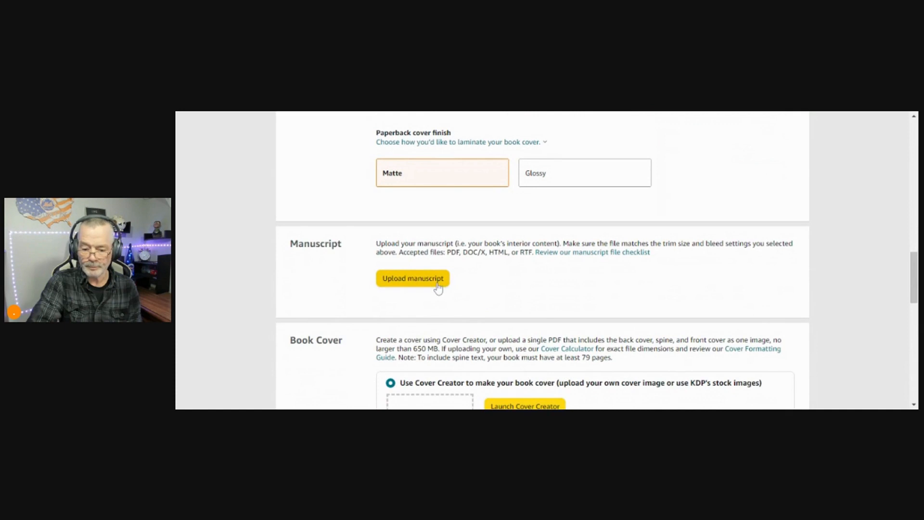
scroll(479, 277, "down", 1)
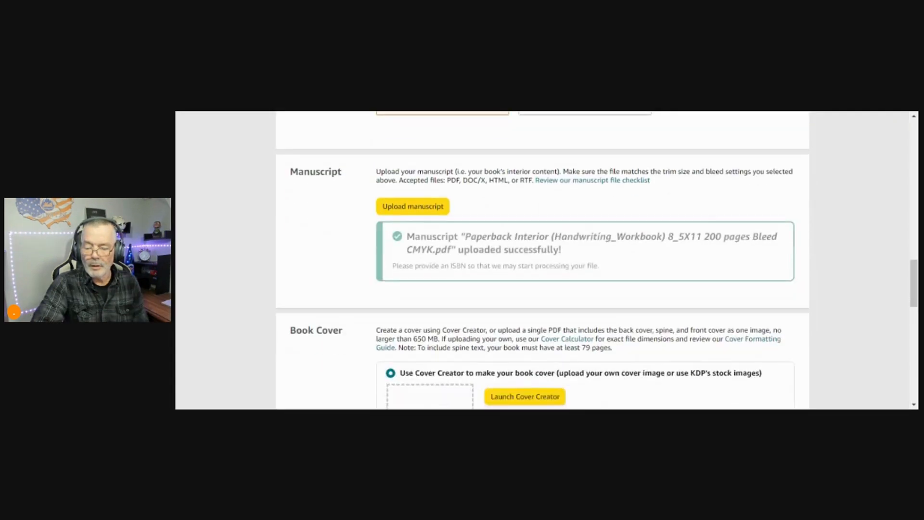
Choose to use an existing print-ready PDF cover and upload the cover file.
scroll(511, 306, "down", 2)
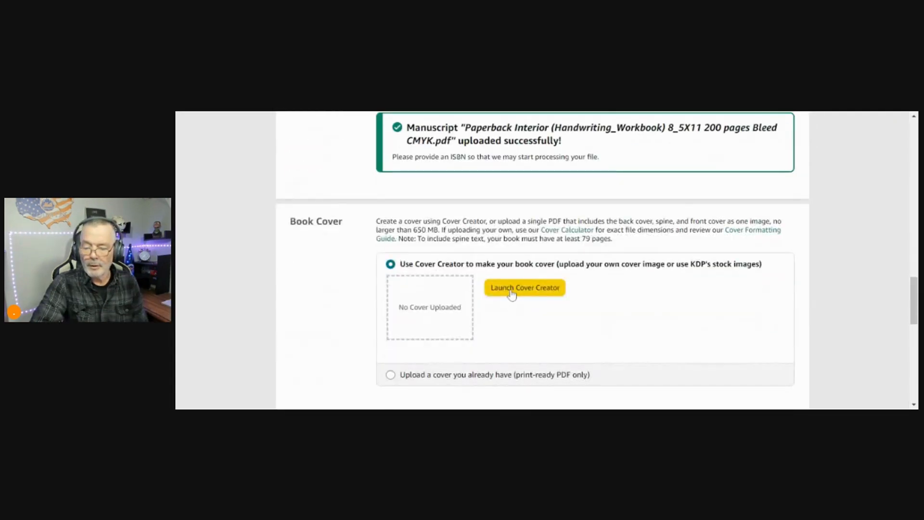
scroll(463, 295, "down", 1)
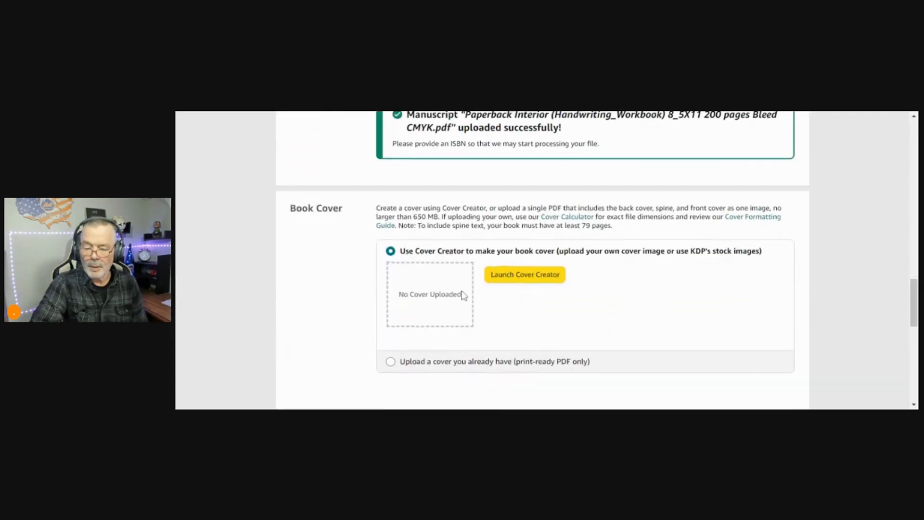
left_click(389, 319)
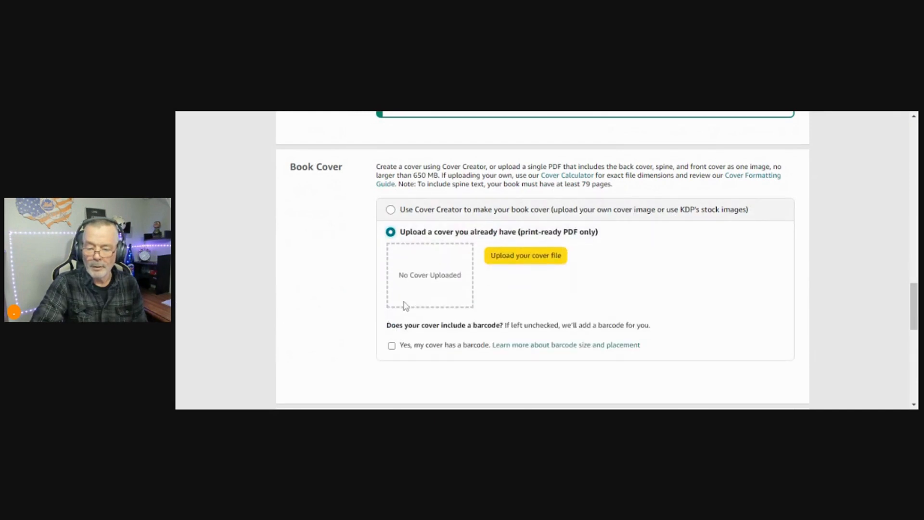
left_click(526, 261)
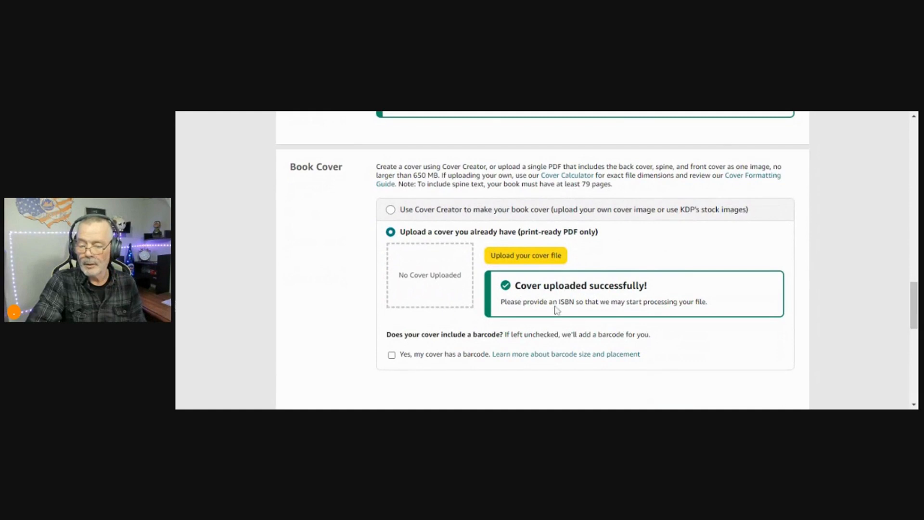
scroll(513, 236, "down", 1)
scroll(514, 233, "up", 3)
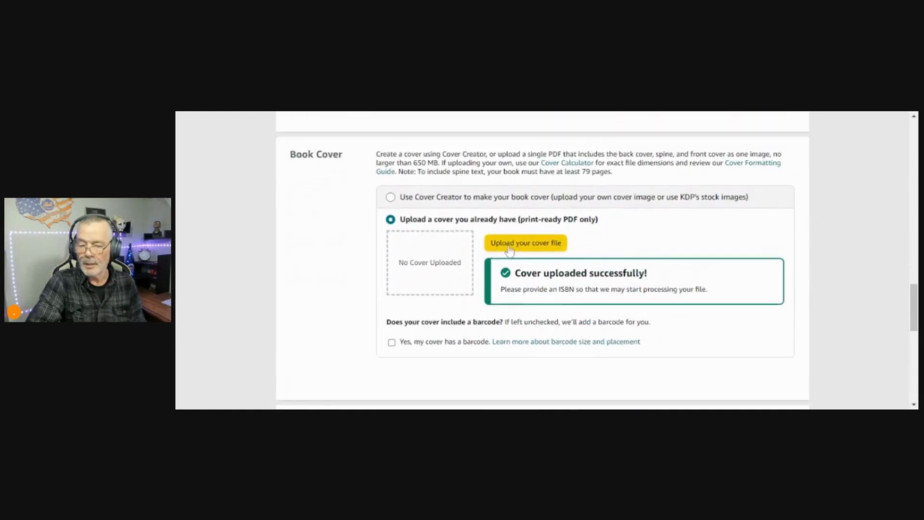
Answer No to using AI tools in creating the book's texts, images or translations.
scroll(514, 240, "down", 7)
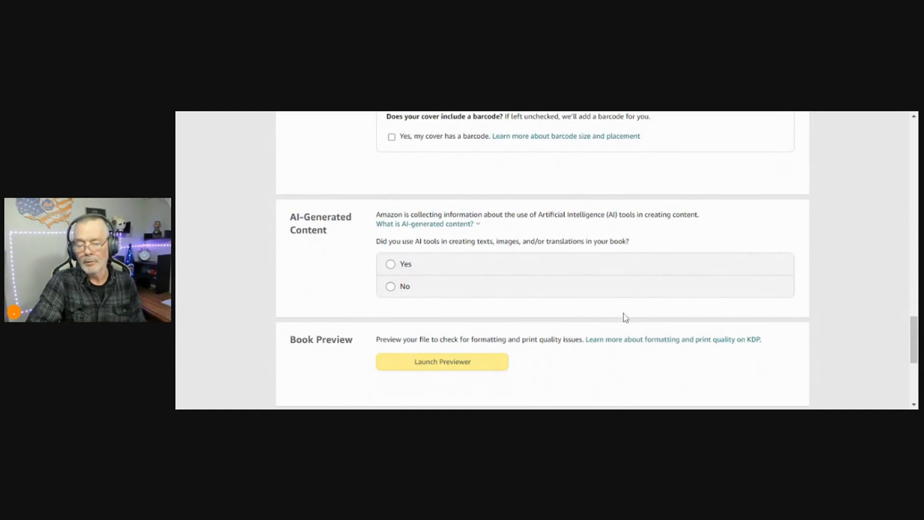
left_click(390, 288)
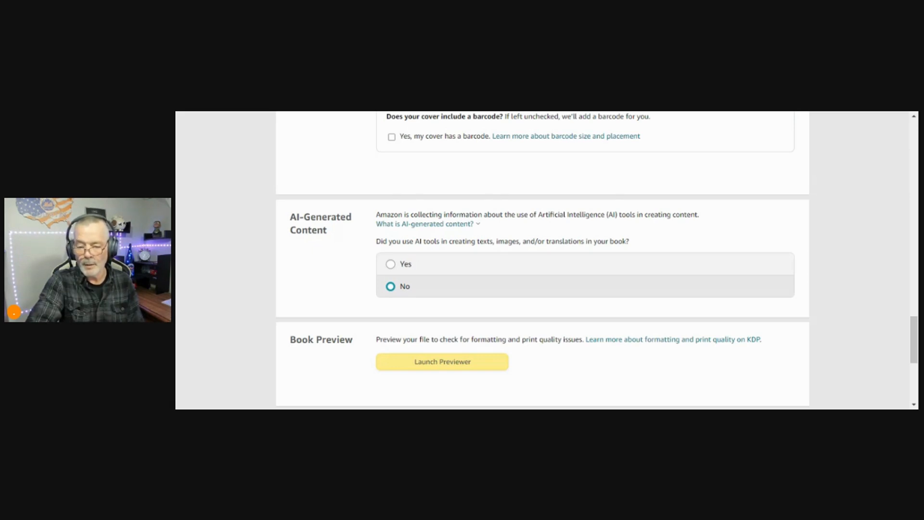
left_click(391, 286)
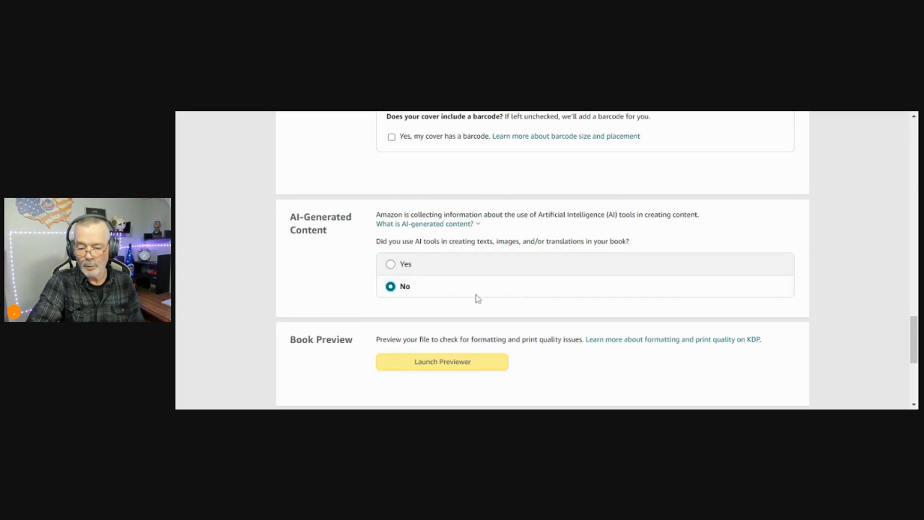
Select the free KDP ISBN option for the book and open it in the Print Previewer.
scroll(477, 299, "down", 2)
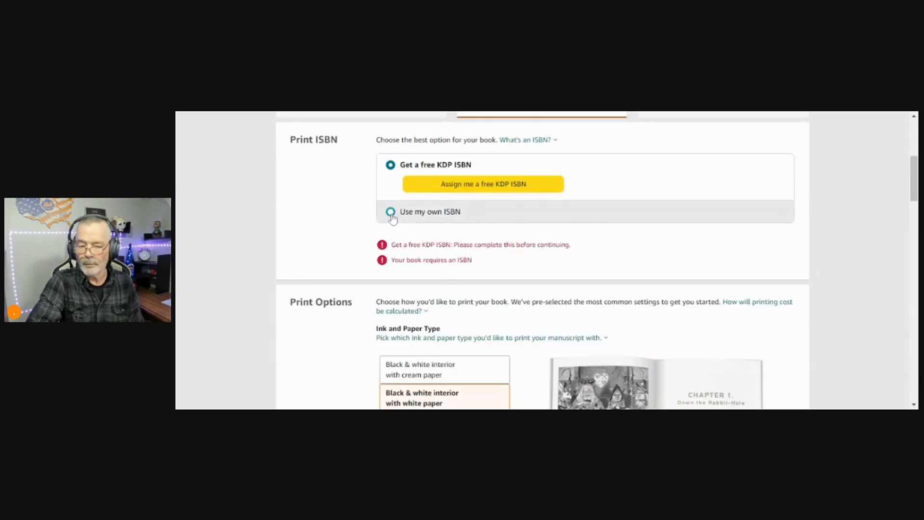
left_click(390, 212)
left_click(391, 165)
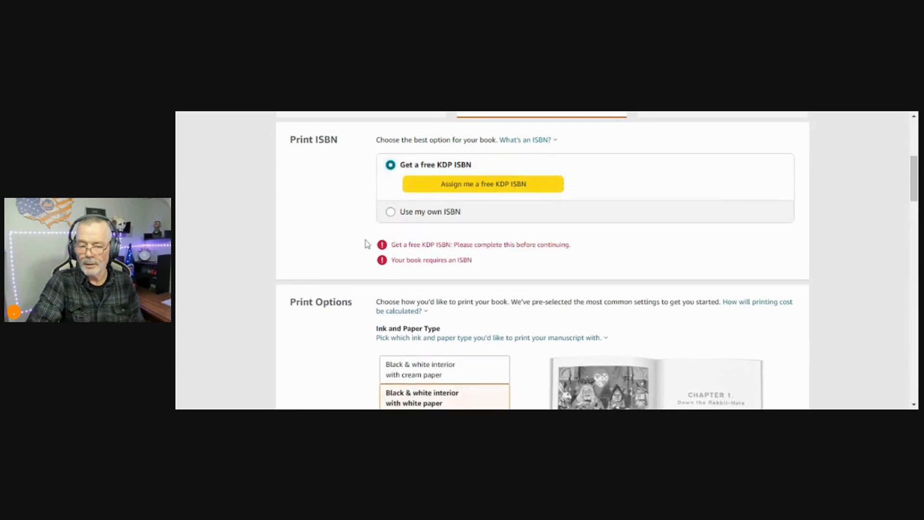
scroll(483, 351, "down", 10)
scroll(507, 362, "down", 5)
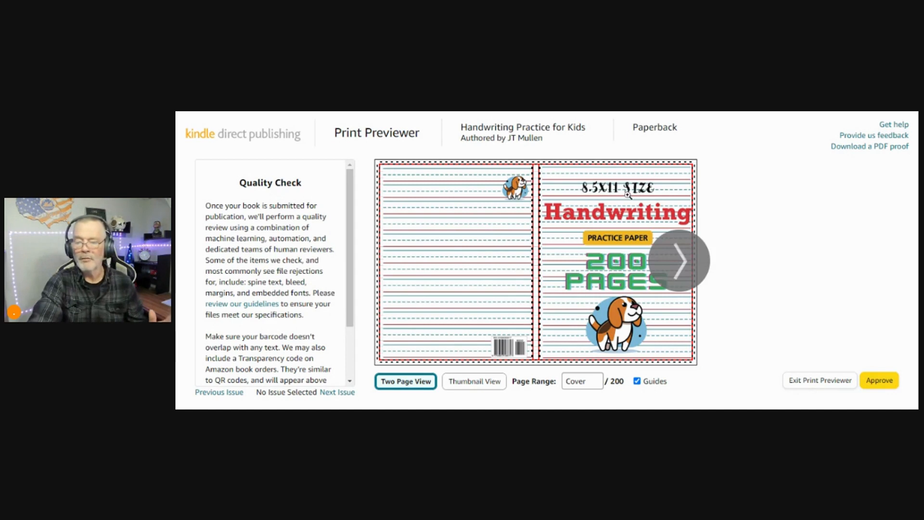
Examine the previewed book from the cover through the interior pages up to pages 16-17.
mouse_move(670, 257)
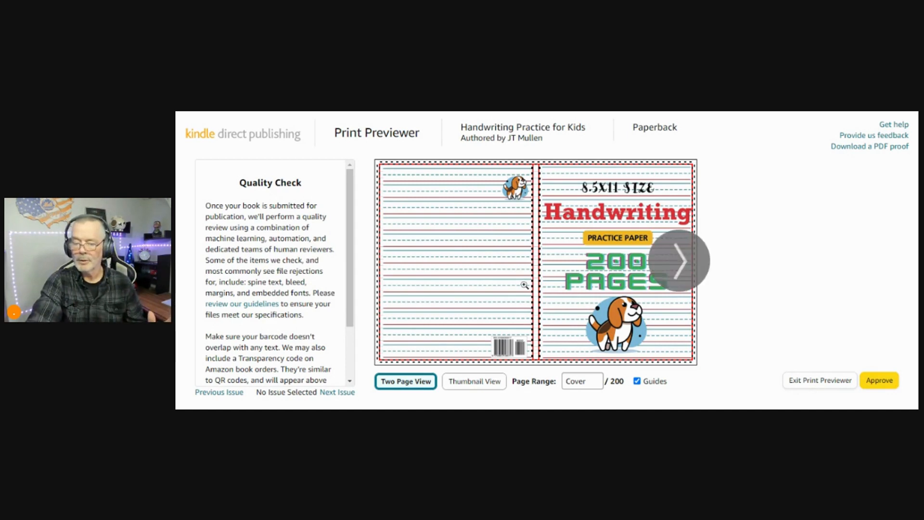
left_click(666, 276)
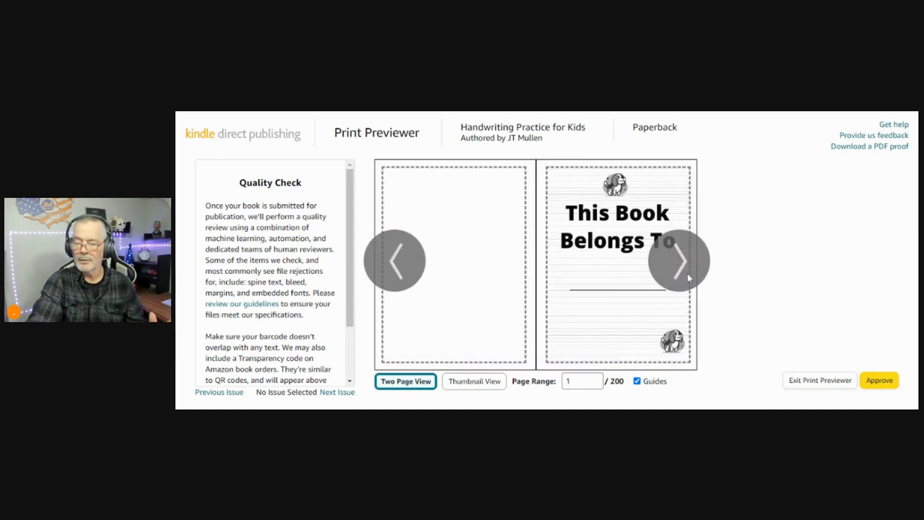
left_click(687, 273)
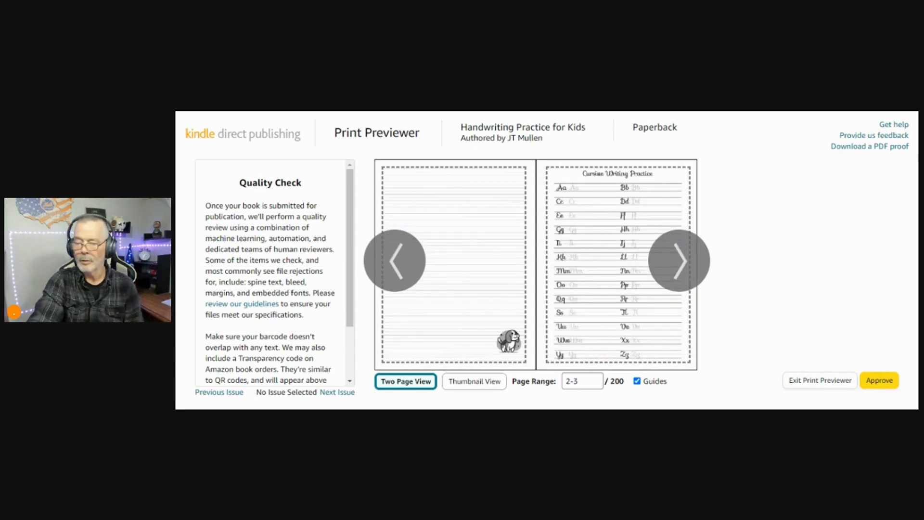
left_click(688, 274)
left_click(687, 273)
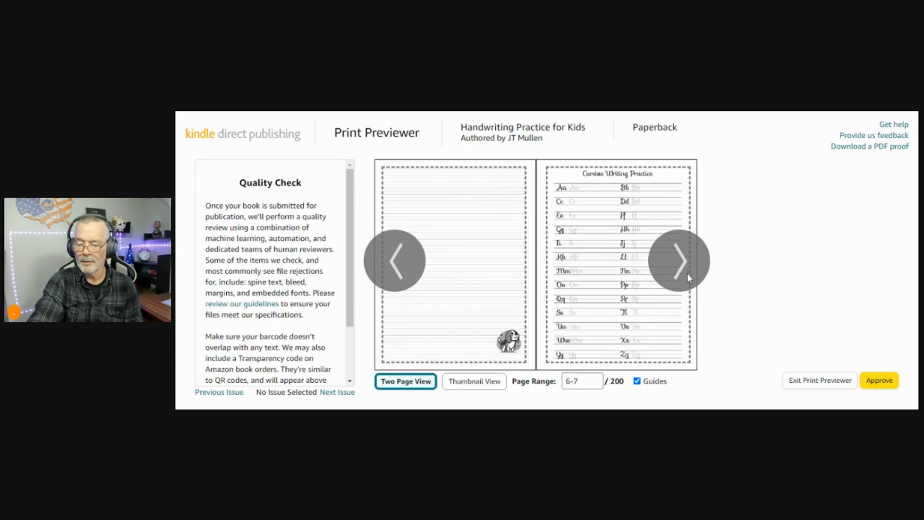
left_click(687, 273)
left_click(687, 273)
left_click(688, 273)
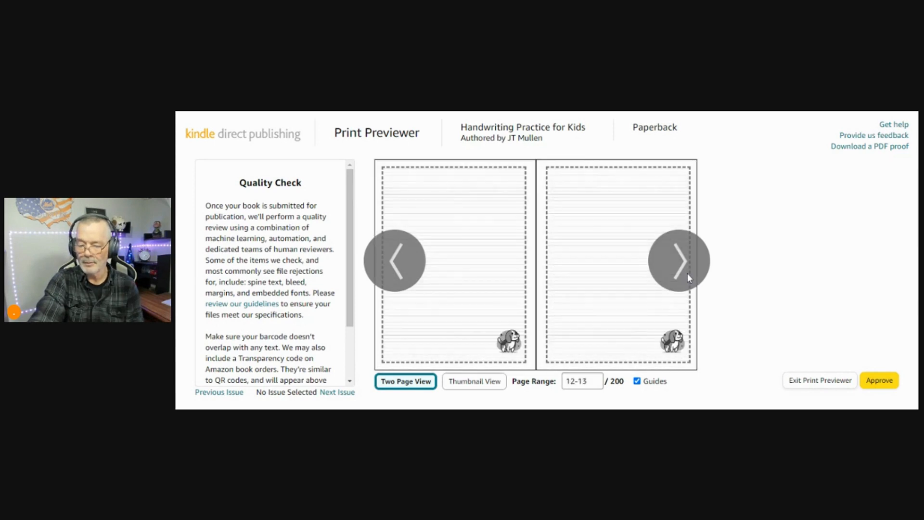
left_click(687, 273)
left_click(688, 273)
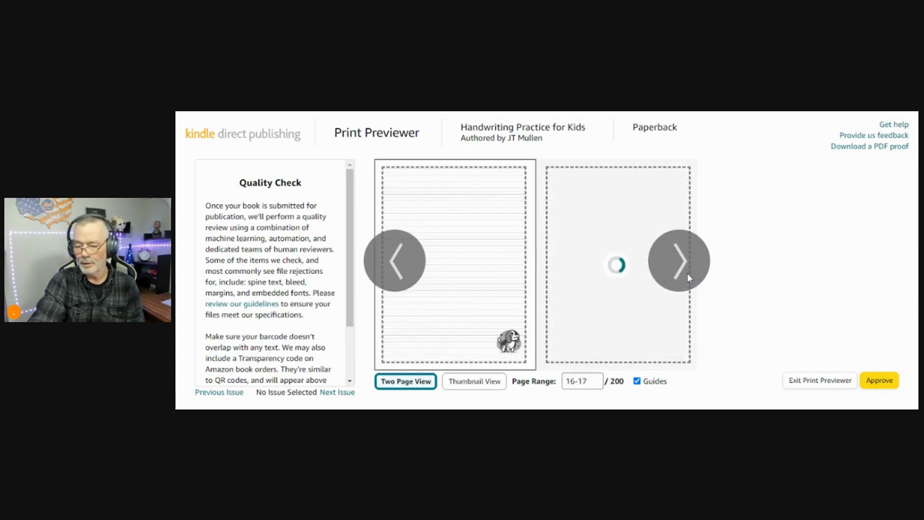
Recheck the interior spreads between pages 14 and 19, and go back through the preview to the cover.
left_click(400, 272)
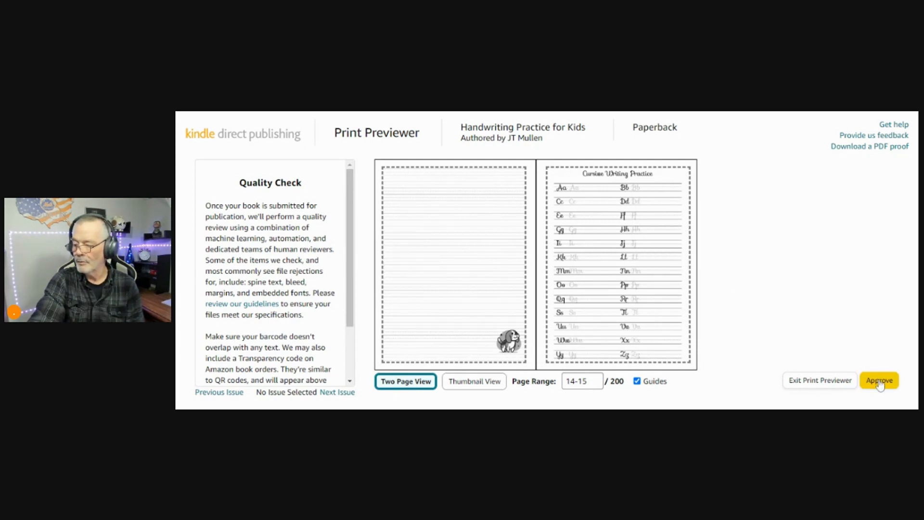
left_click(690, 261)
left_click(690, 261)
left_click(689, 261)
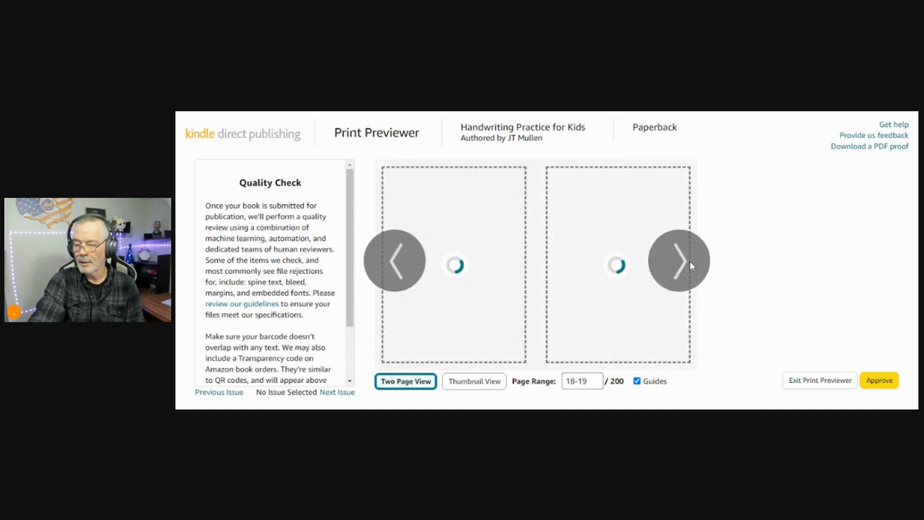
left_click(410, 260)
left_click(411, 260)
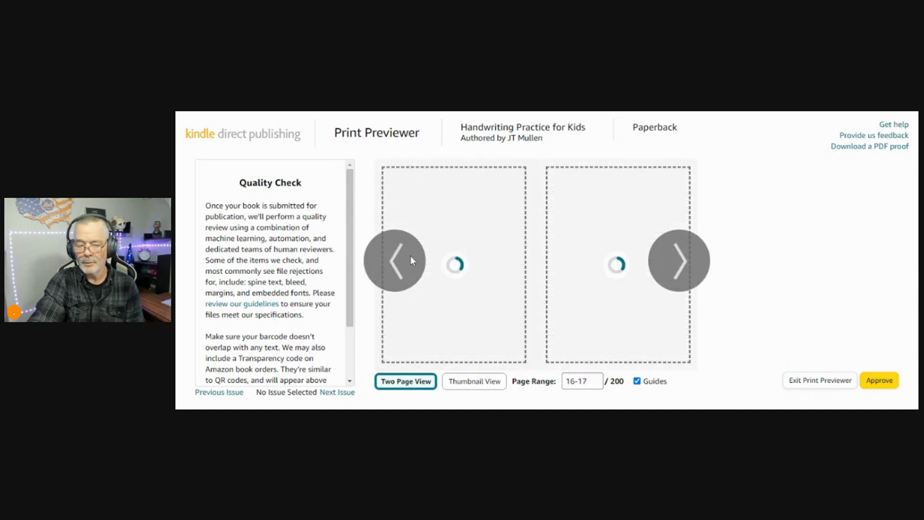
left_click(402, 264)
left_click(402, 264)
left_click(394, 266)
left_click(394, 267)
left_click(392, 268)
left_click(393, 268)
left_click(392, 268)
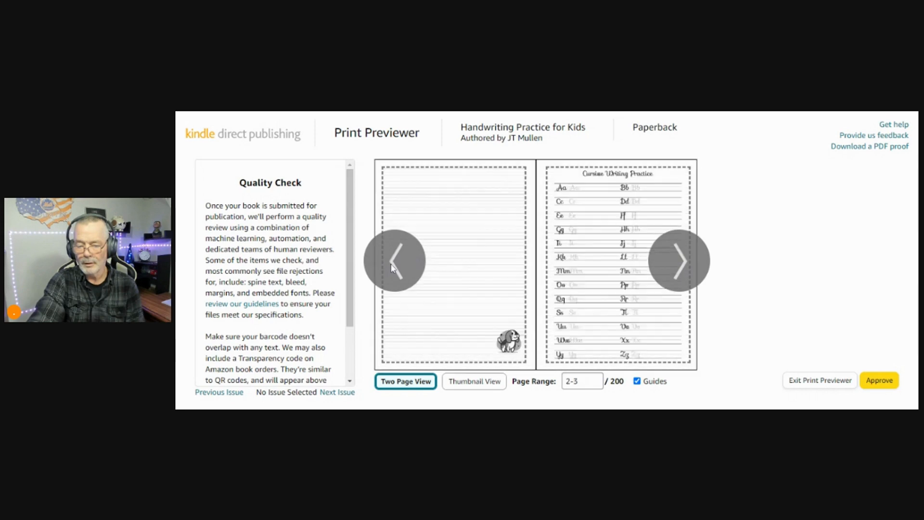
left_click(390, 265)
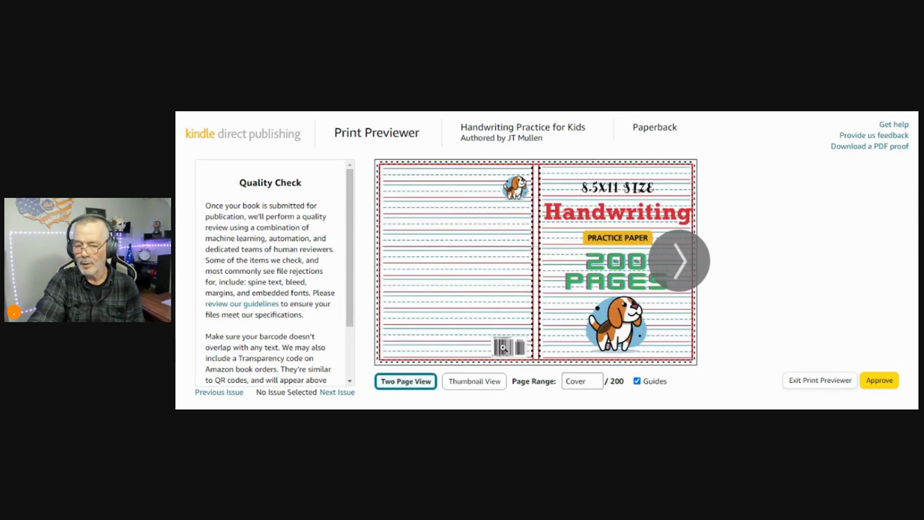
Approve the print preview and review the print settings summary and printing costs on the content page.
left_click(873, 387)
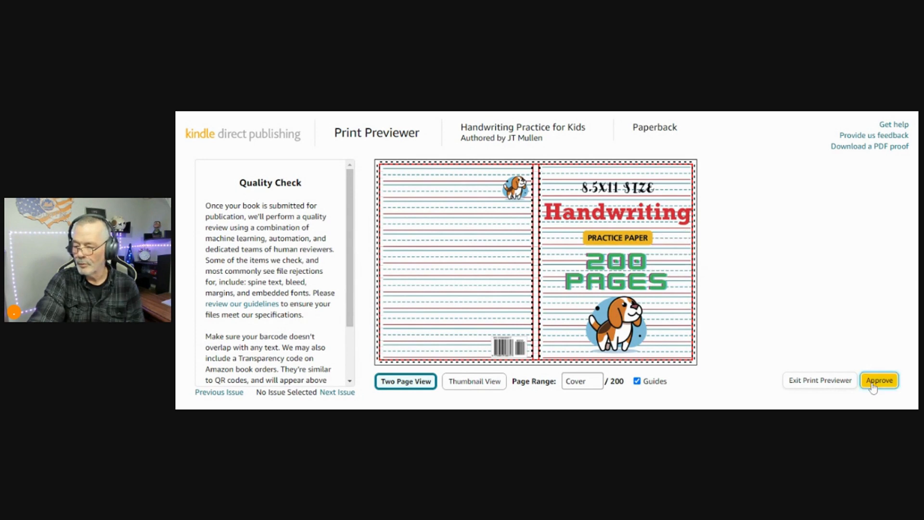
scroll(496, 258, "up", 5)
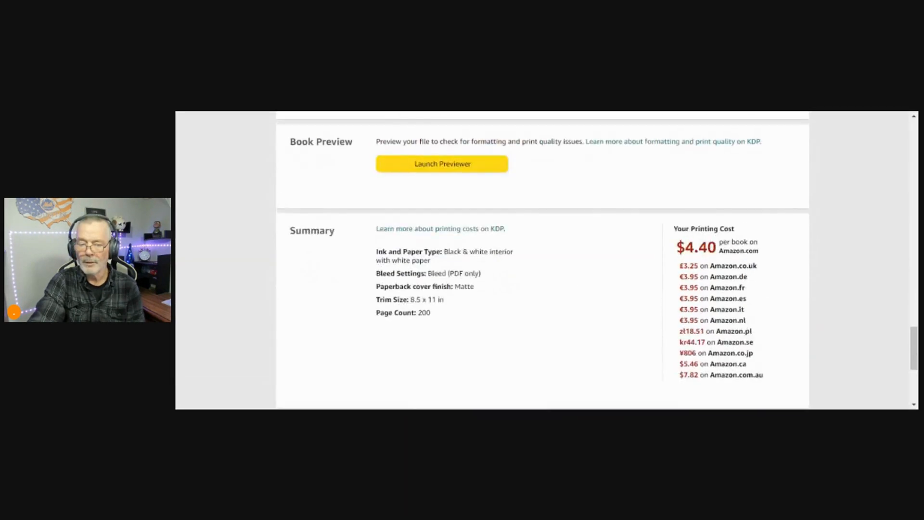
scroll(530, 317, "down", 2)
scroll(541, 330, "down", 1)
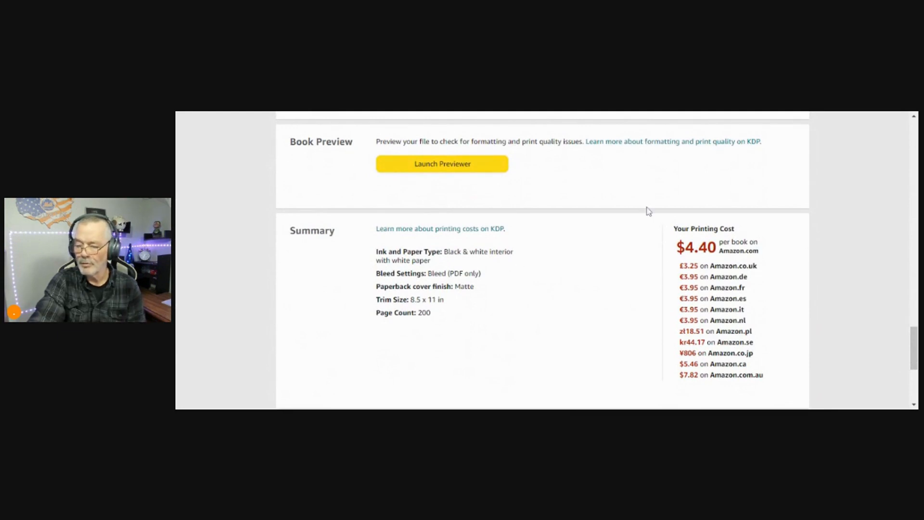
scroll(570, 315, "down", 1)
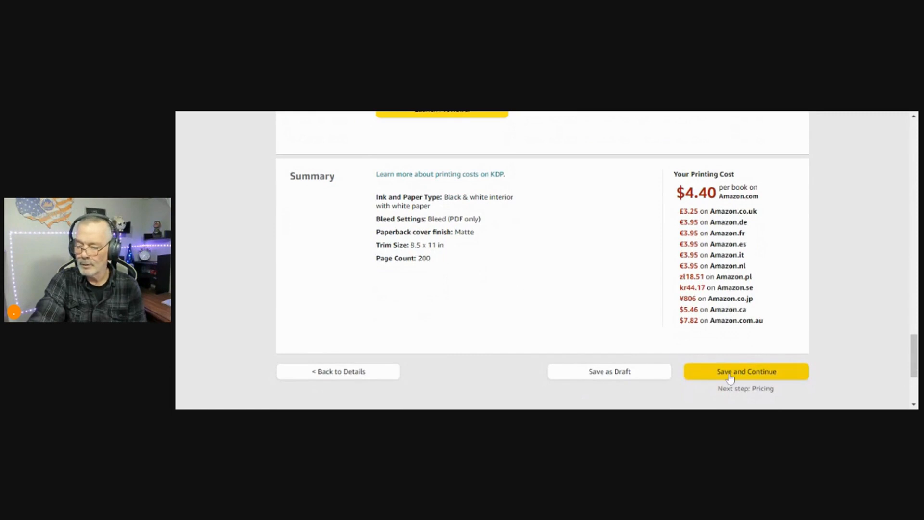
Save the paperback content, continue to rights and pricing, and open the explanation of the Amazon.com minimum list price.
left_click(731, 373)
scroll(440, 316, "down", 2)
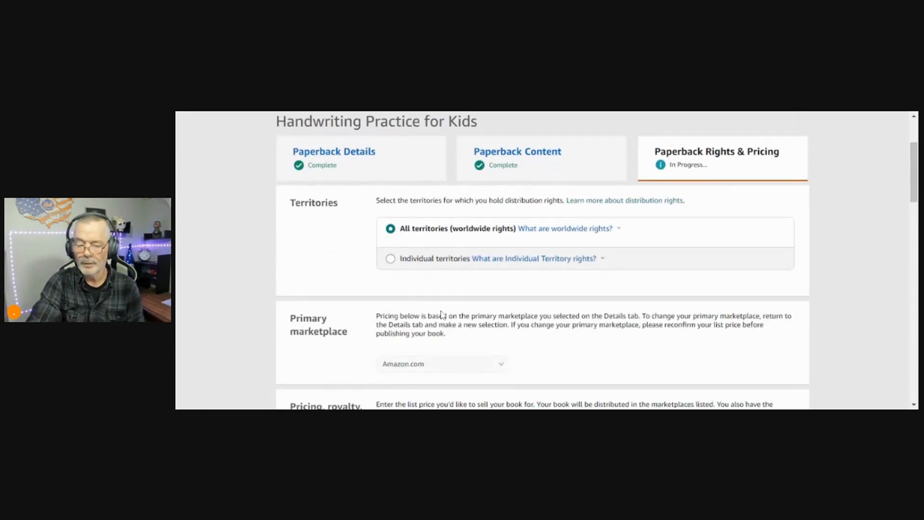
scroll(353, 272, "down", 2)
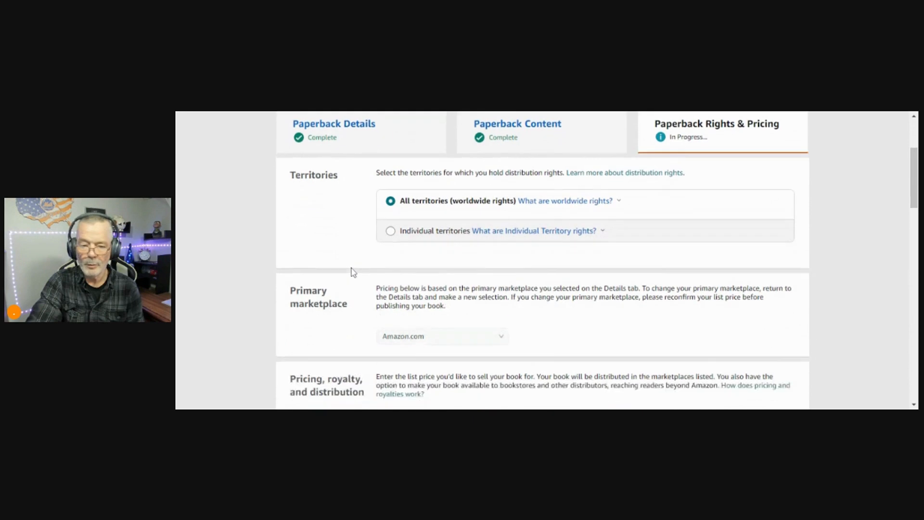
scroll(395, 264, "down", 3)
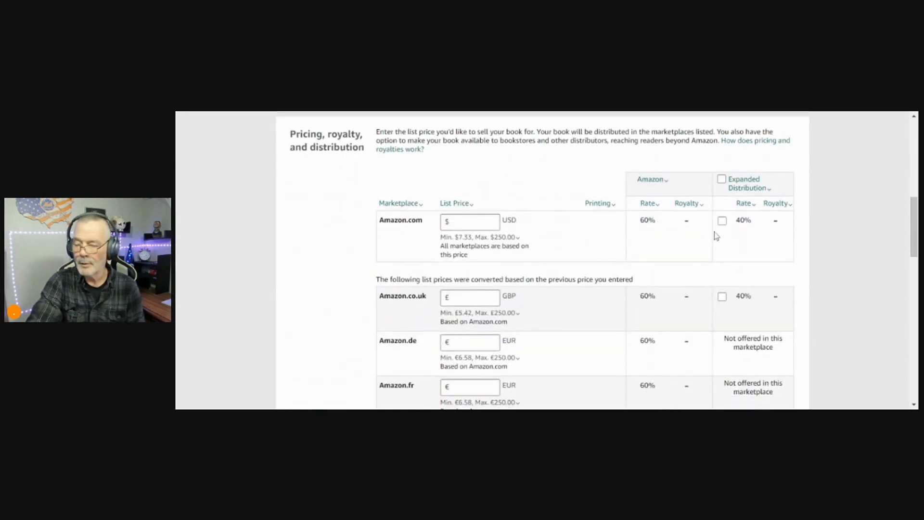
left_click(518, 237)
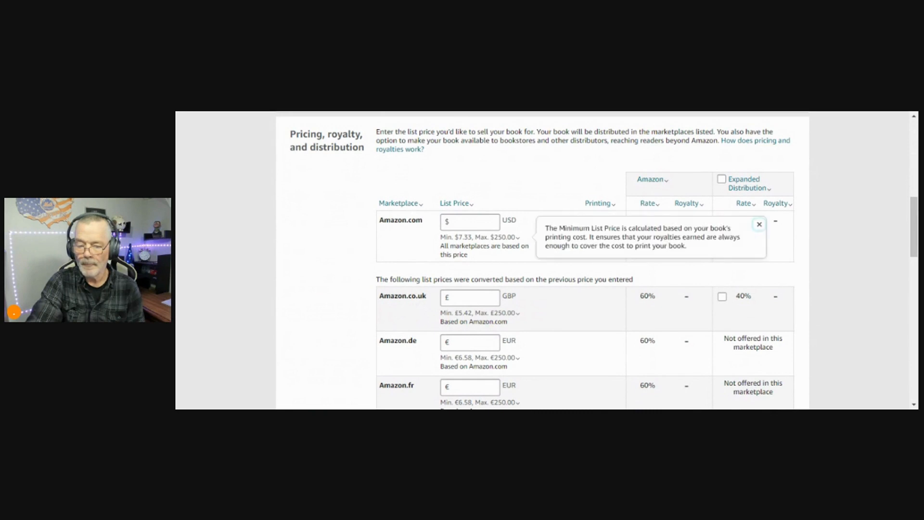
Try a list price of $7.99 for Amazon.com and replace it with $8.99.
left_click(495, 222)
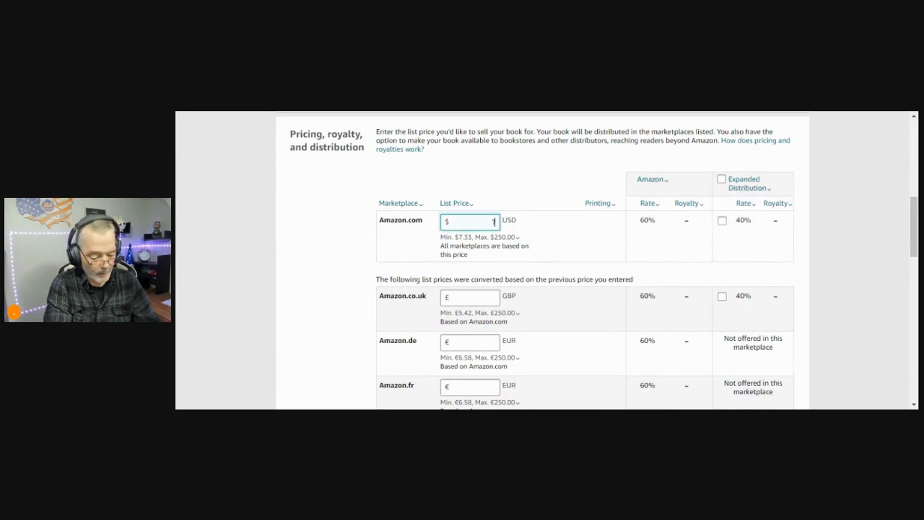
type("7.99")
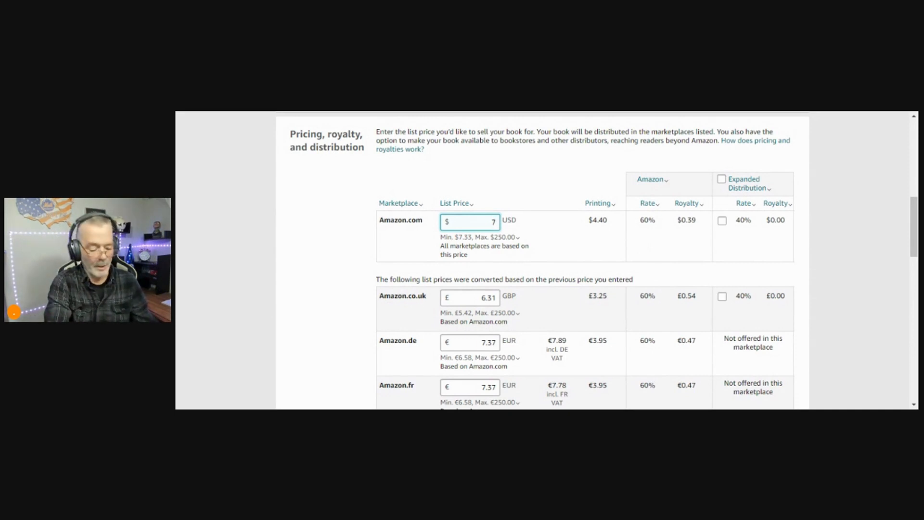
type("8.99")
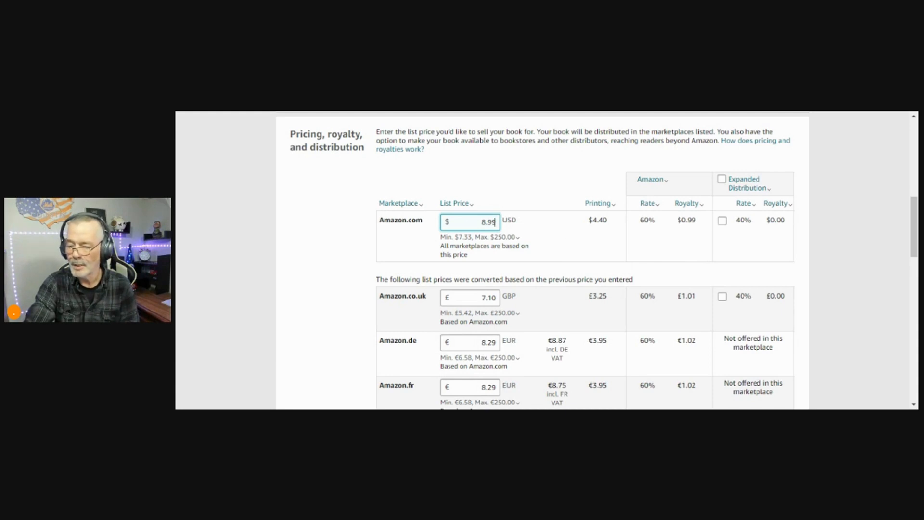
Publish the paperback book and close the submission confirmation without starting a Kindle eBook.
scroll(570, 242, "down", 7)
scroll(570, 241, "down", 5)
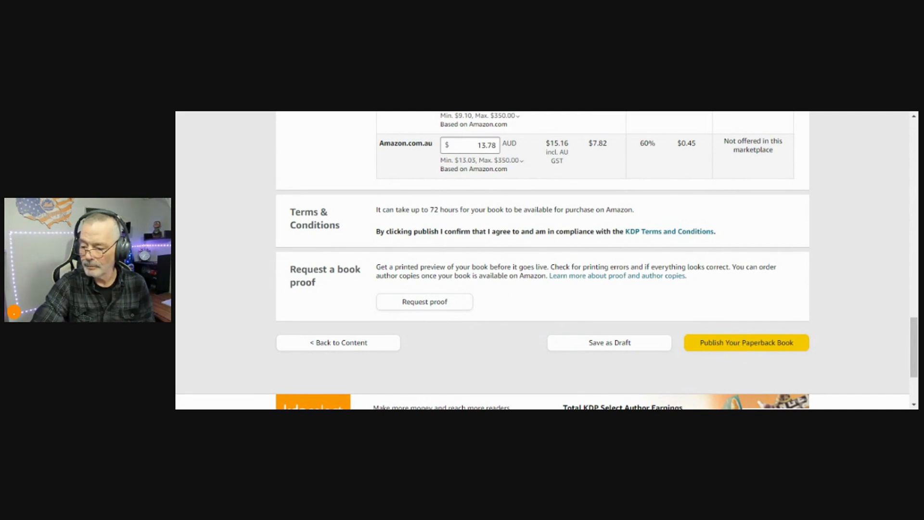
left_click(739, 343)
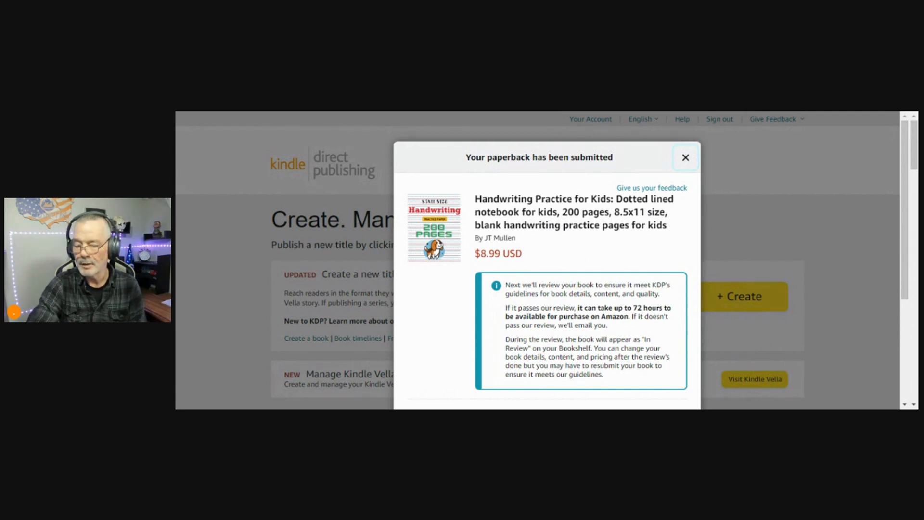
scroll(498, 293, "down", 2)
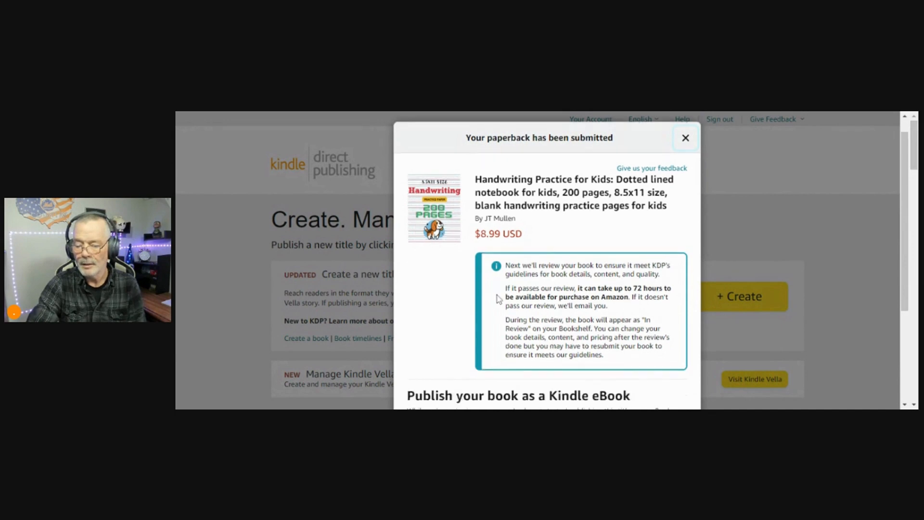
scroll(500, 299, "down", 2)
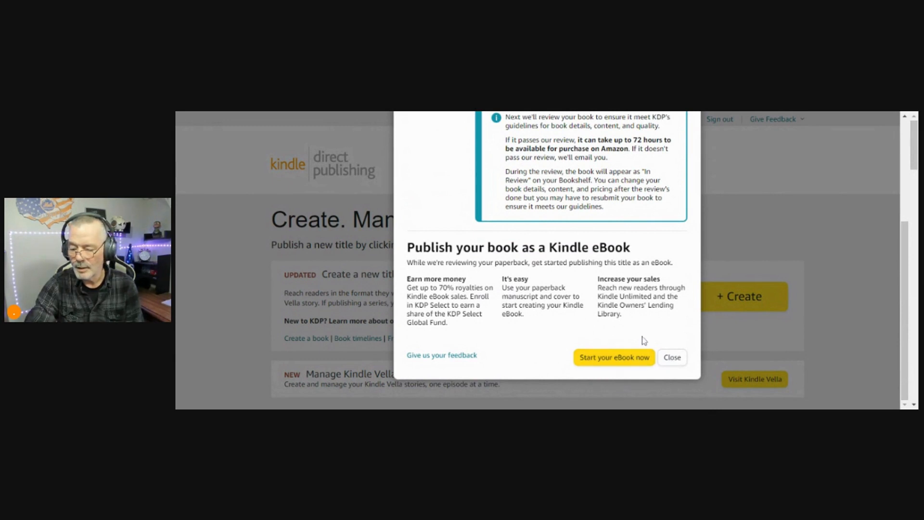
left_click(672, 358)
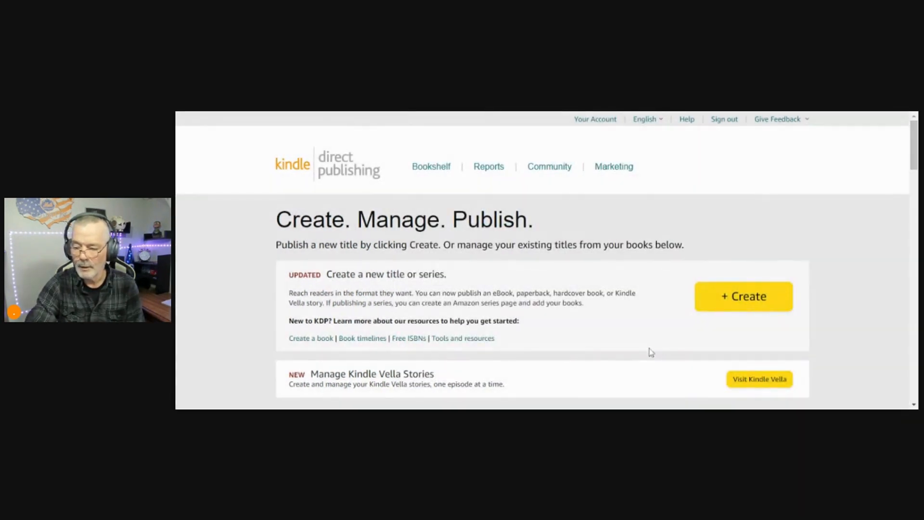
Check the Bookshelf entry of the handwriting practice book and look through the other titles and their statuses.
scroll(650, 351, "down", 5)
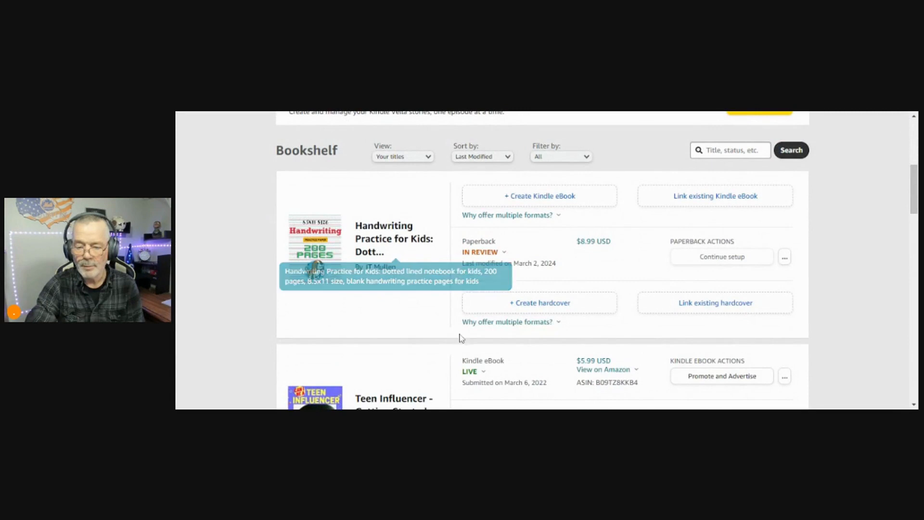
scroll(439, 310, "down", 6)
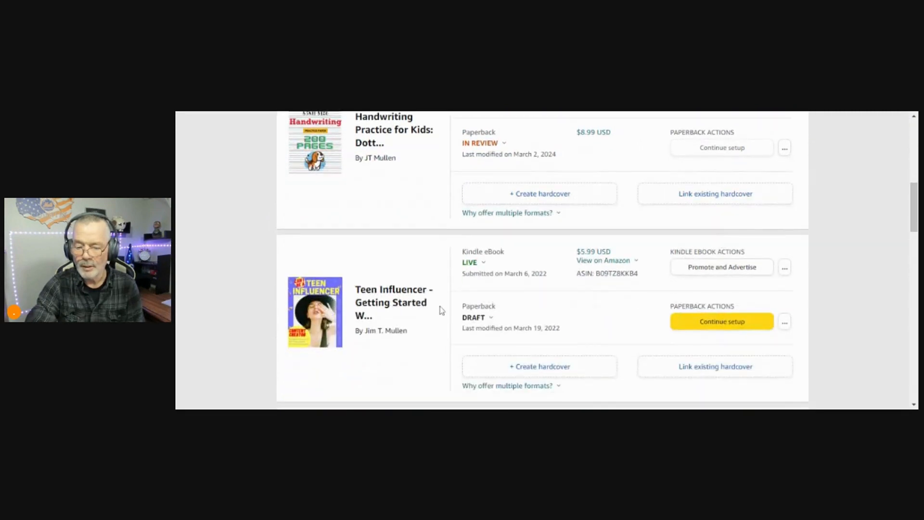
scroll(442, 310, "down", 1)
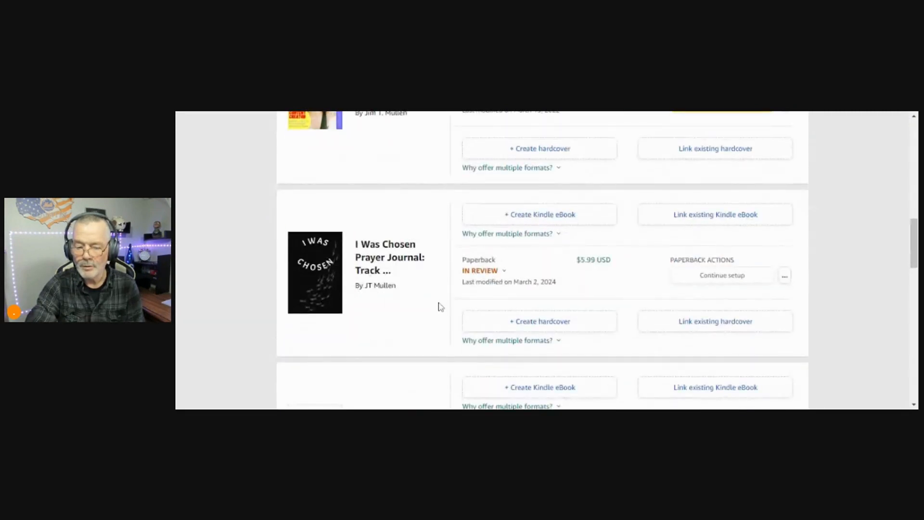